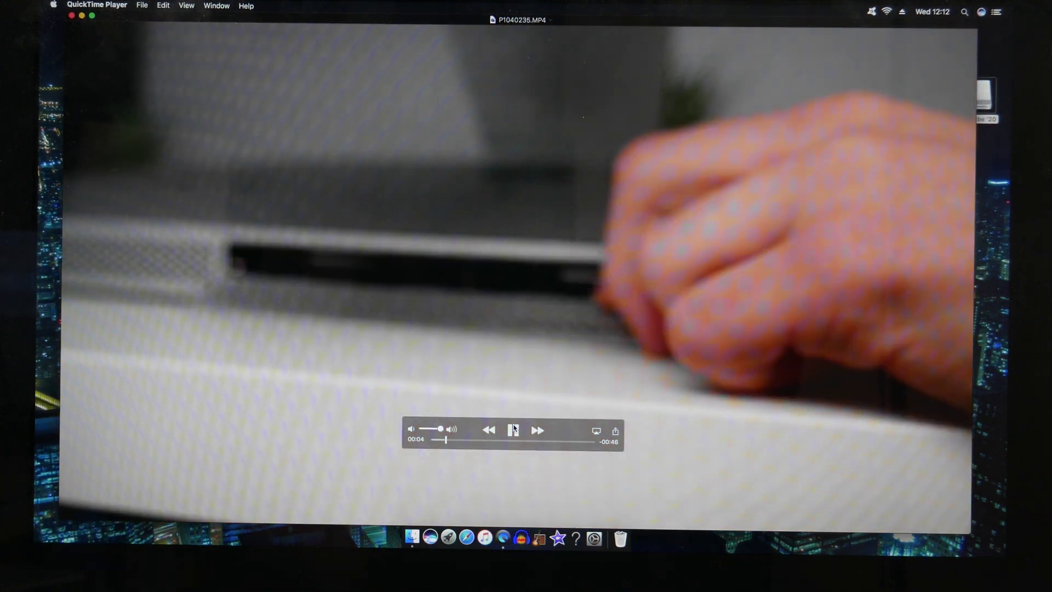
Close the P1040235.MP4 video and view the contents of the 1080p folder inside For Video To Be Edited
key(super+w)
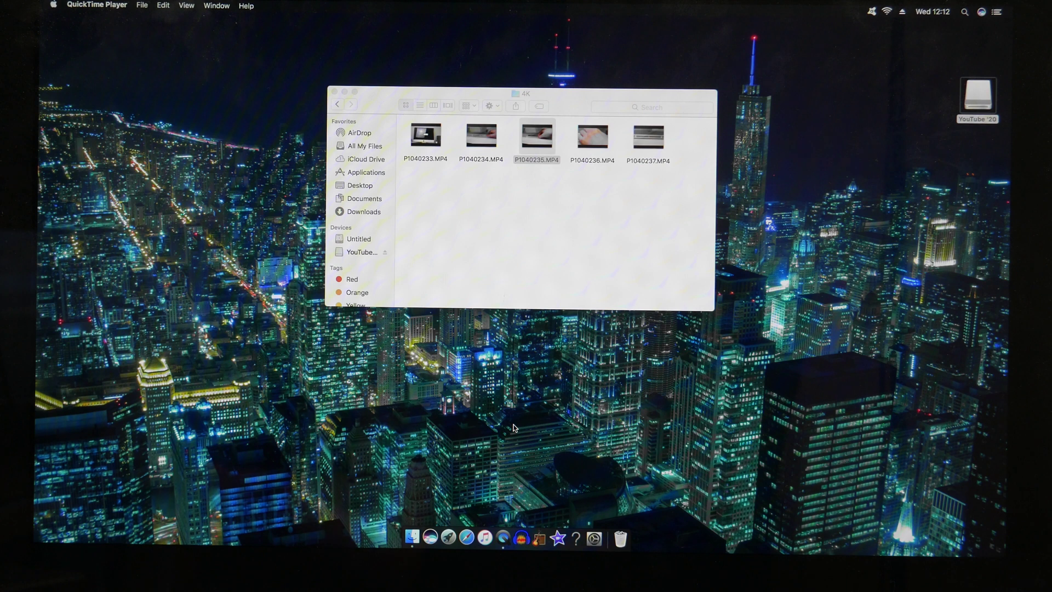
click(510, 262)
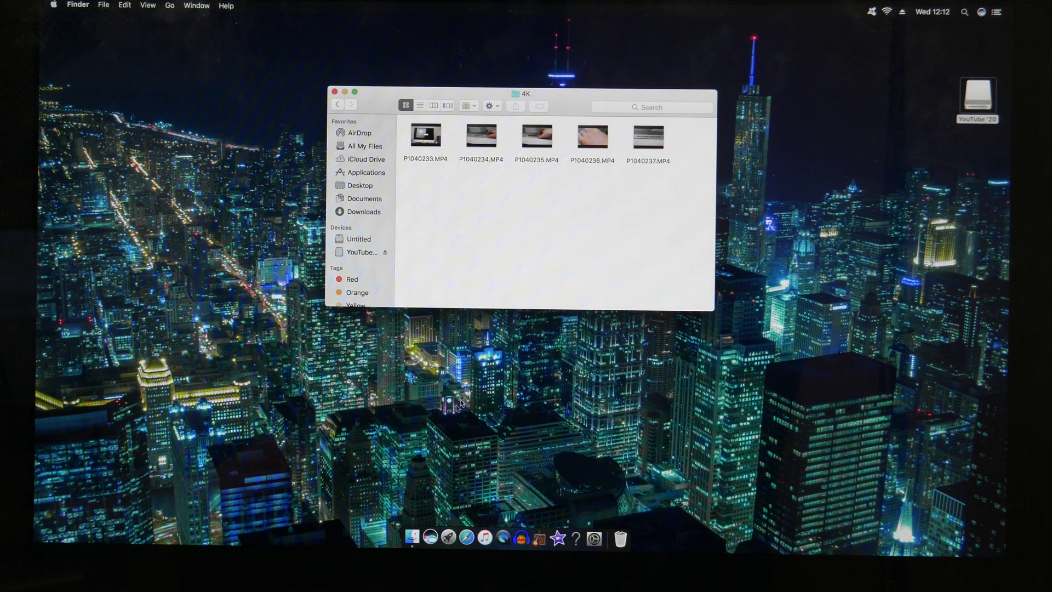
click(459, 453)
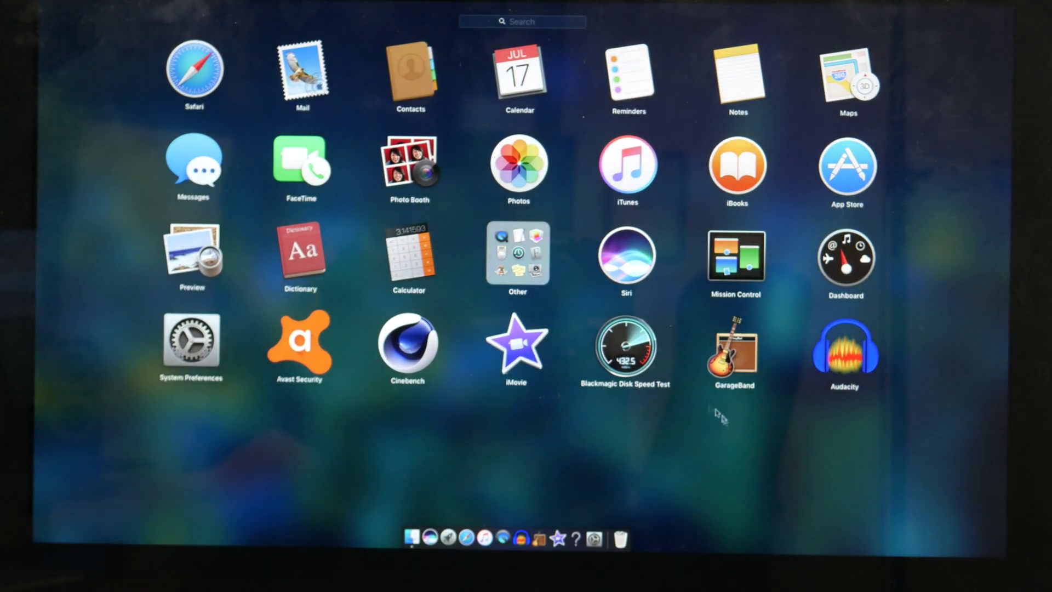
click(705, 467)
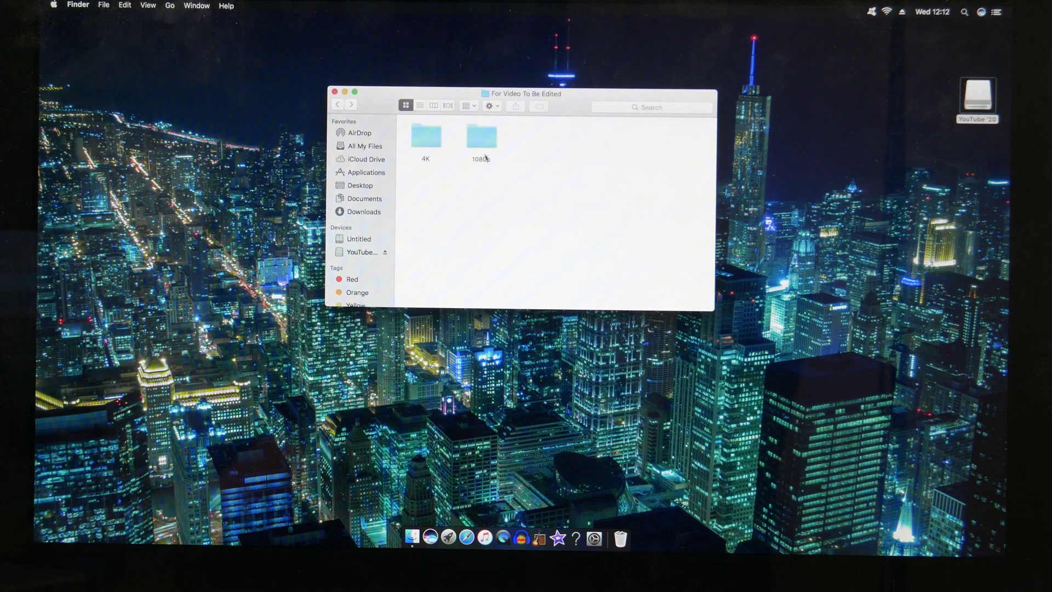
double_click(485, 158)
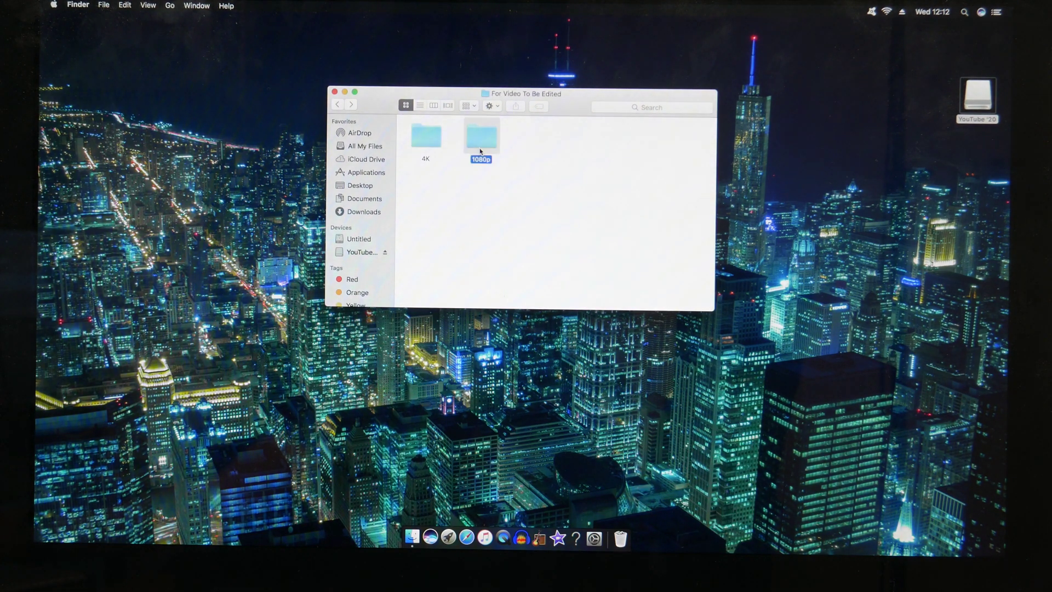
scroll(486, 206, up, 5)
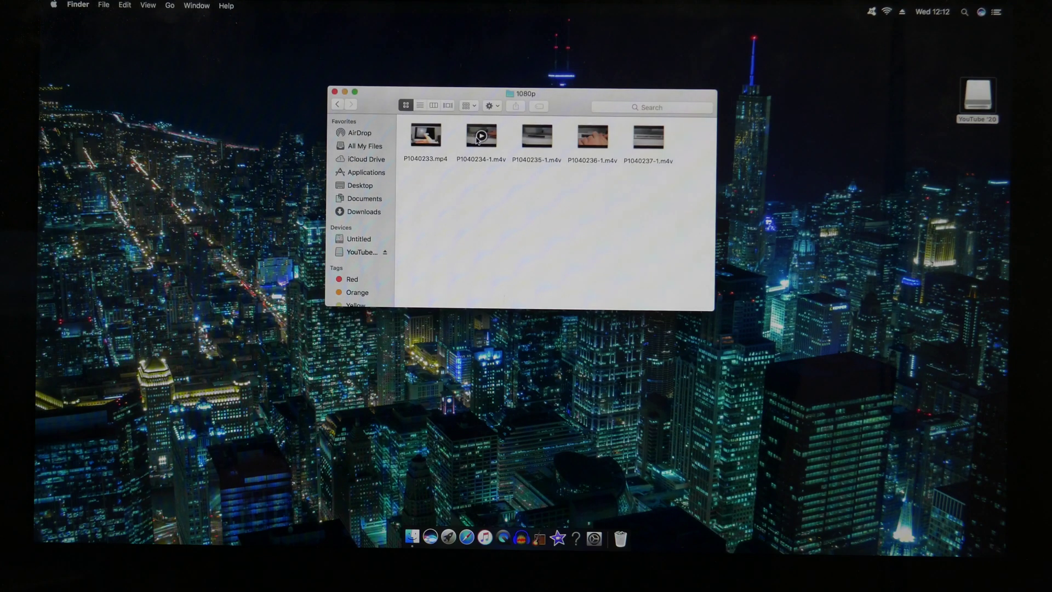
double_click(473, 105)
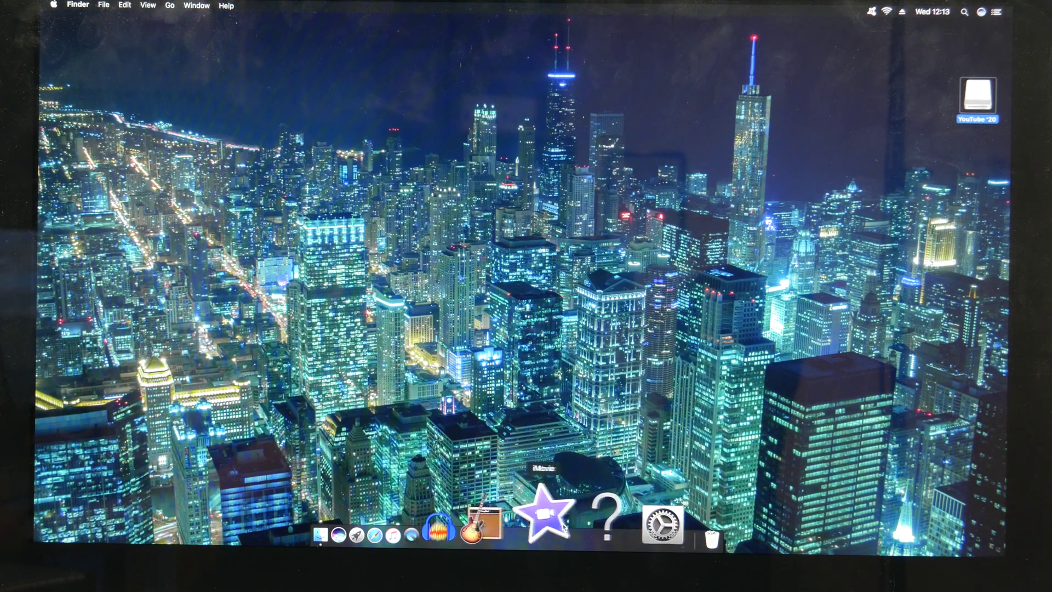
Switch to iMovie and add all five media clips of My Movie 1 to the empty timeline
click(554, 523)
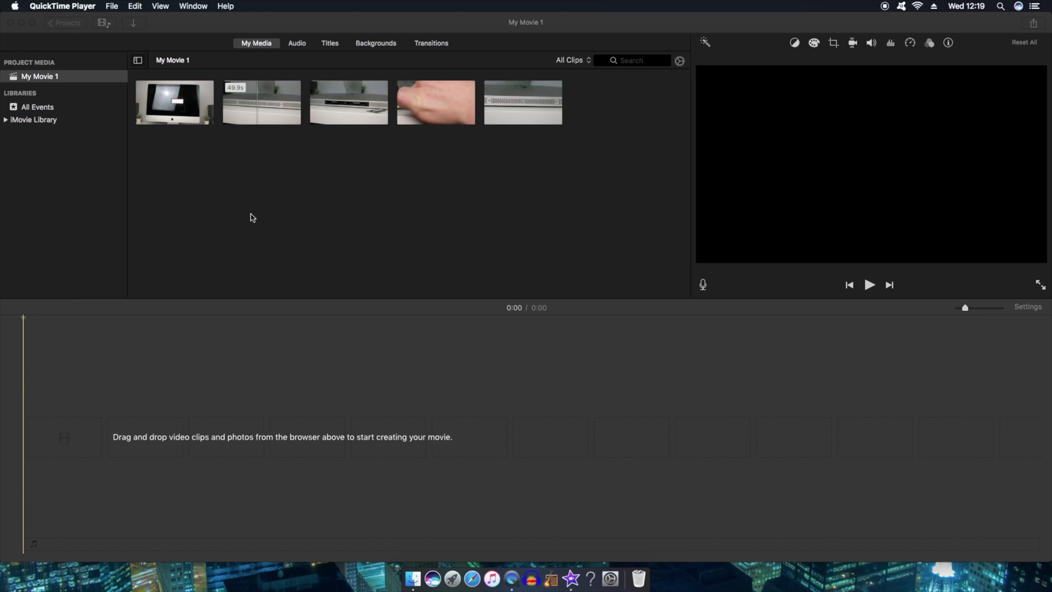
click(193, 199)
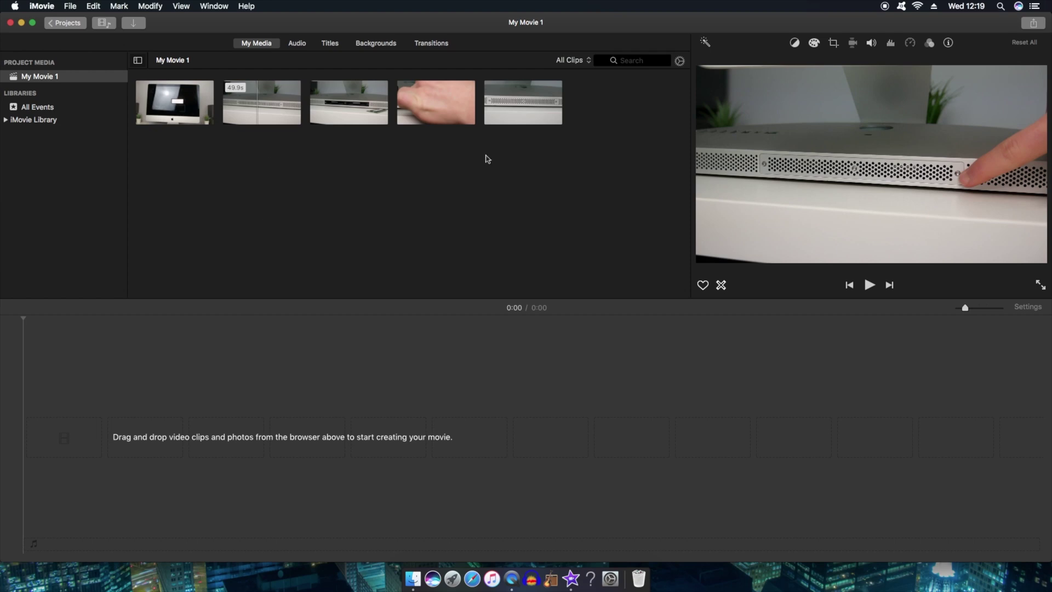
drag(597, 153, 161, 91)
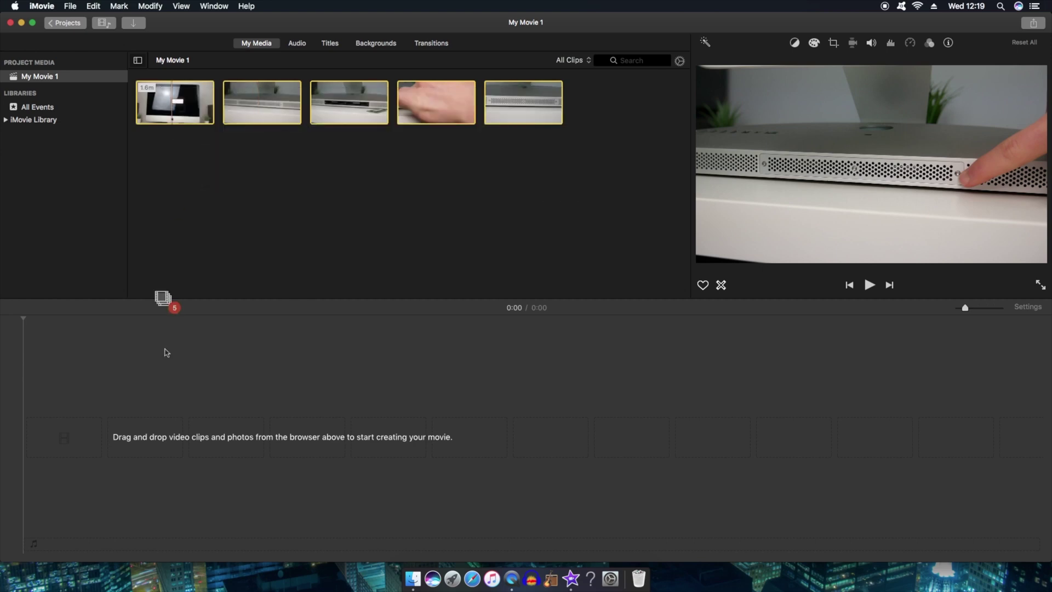
drag(167, 353, 132, 449)
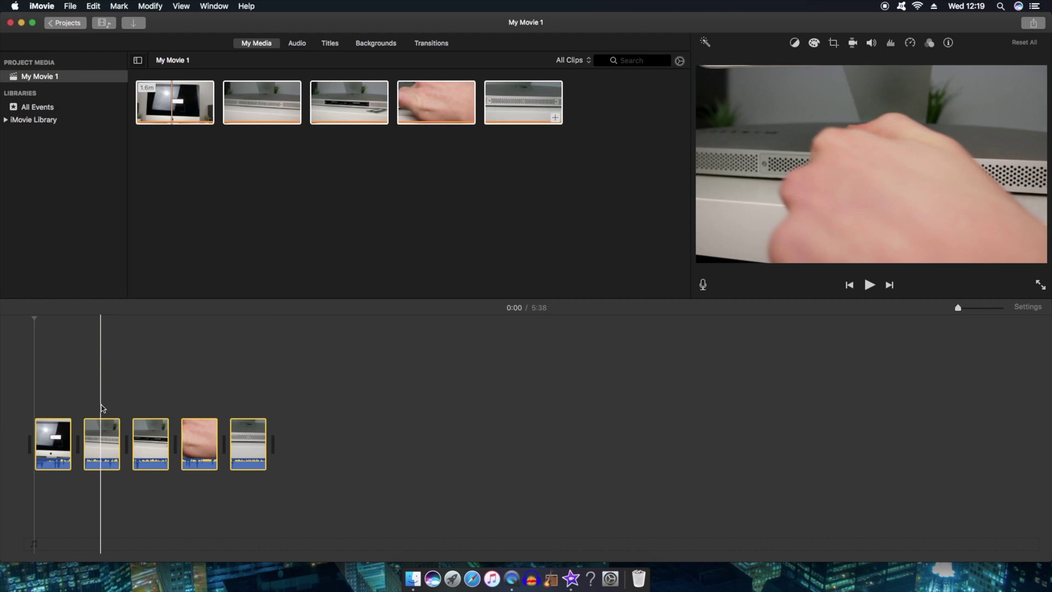
Play the movie from the start, split the first clip at about 0:20 and delete the part before the cut
key(super+equal)
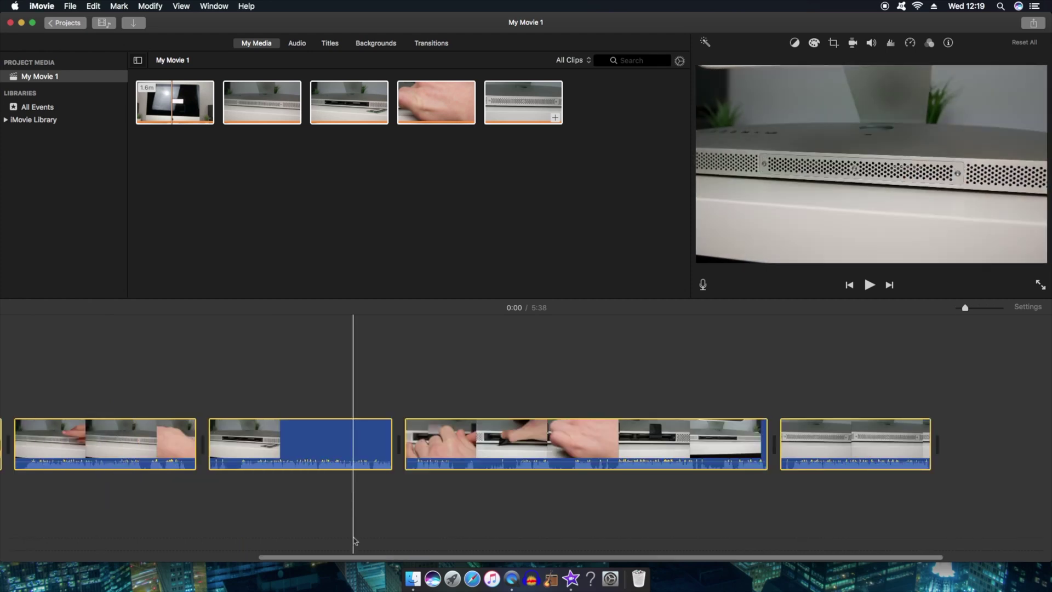
drag(356, 557, 100, 556)
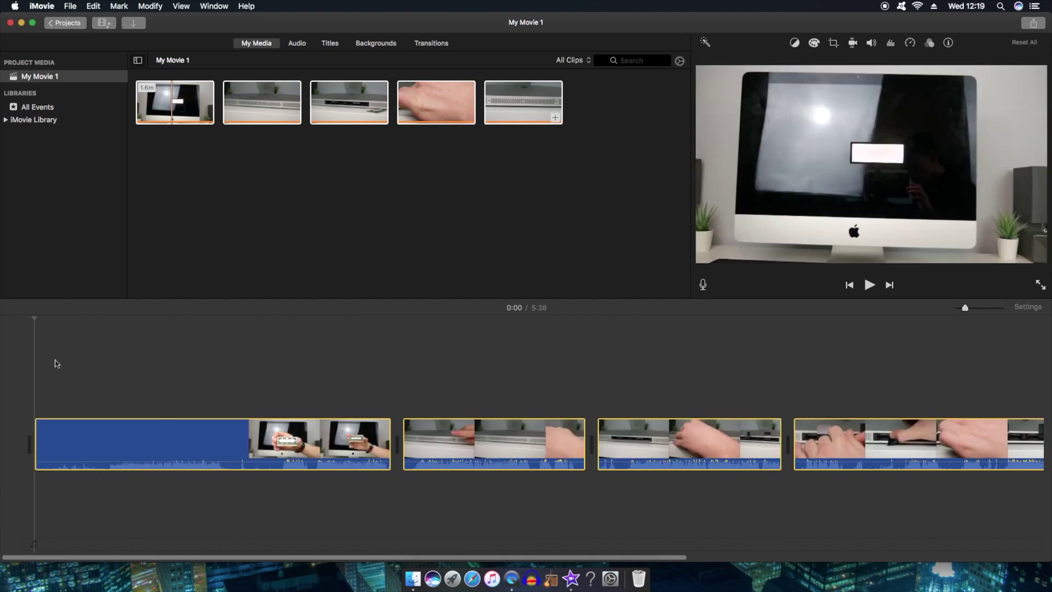
click(42, 362)
click(18, 361)
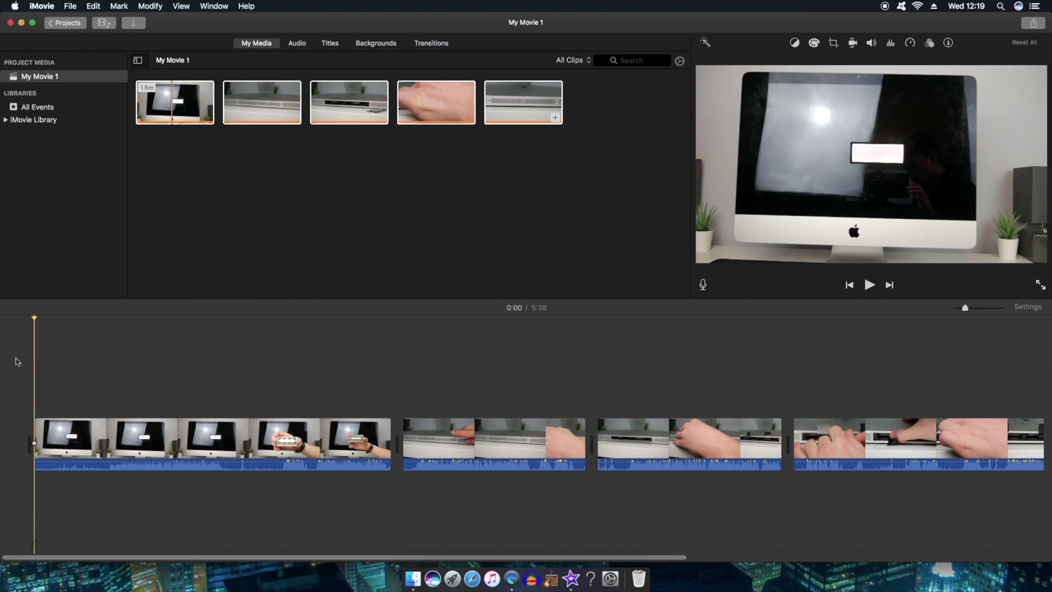
key(space)
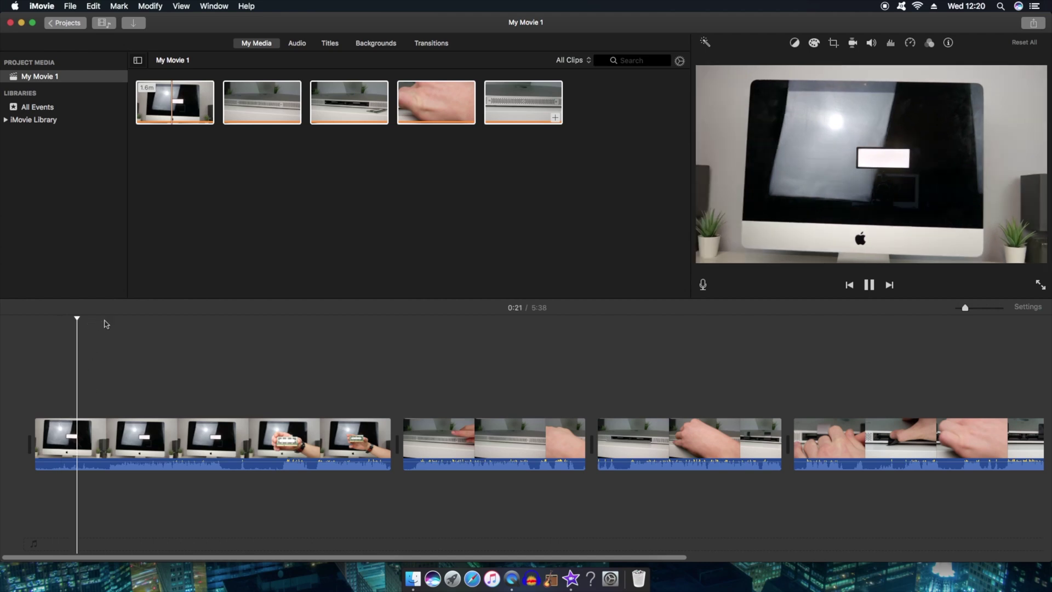
click(94, 321)
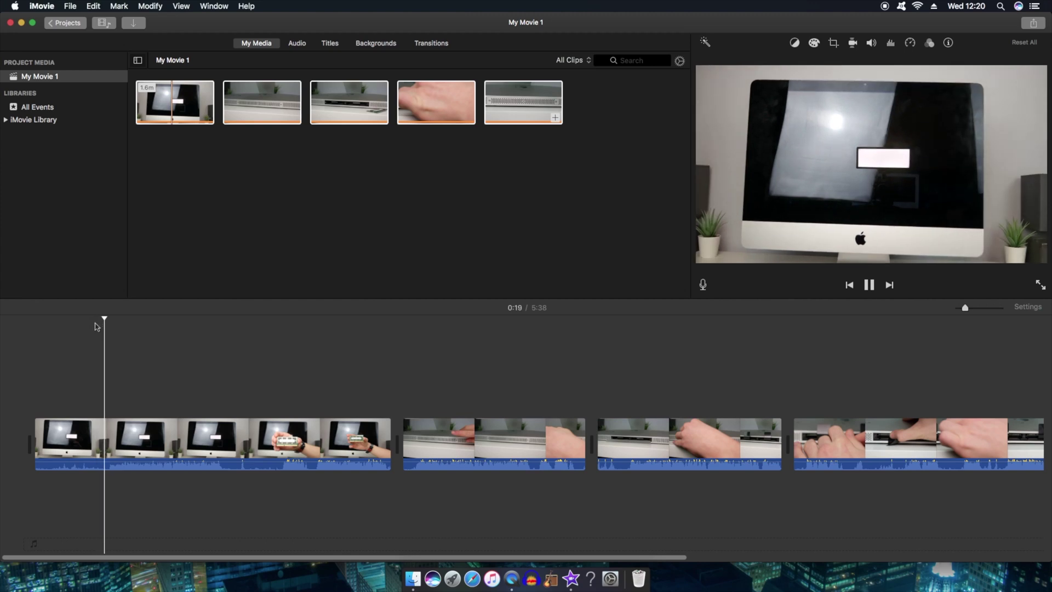
key(space)
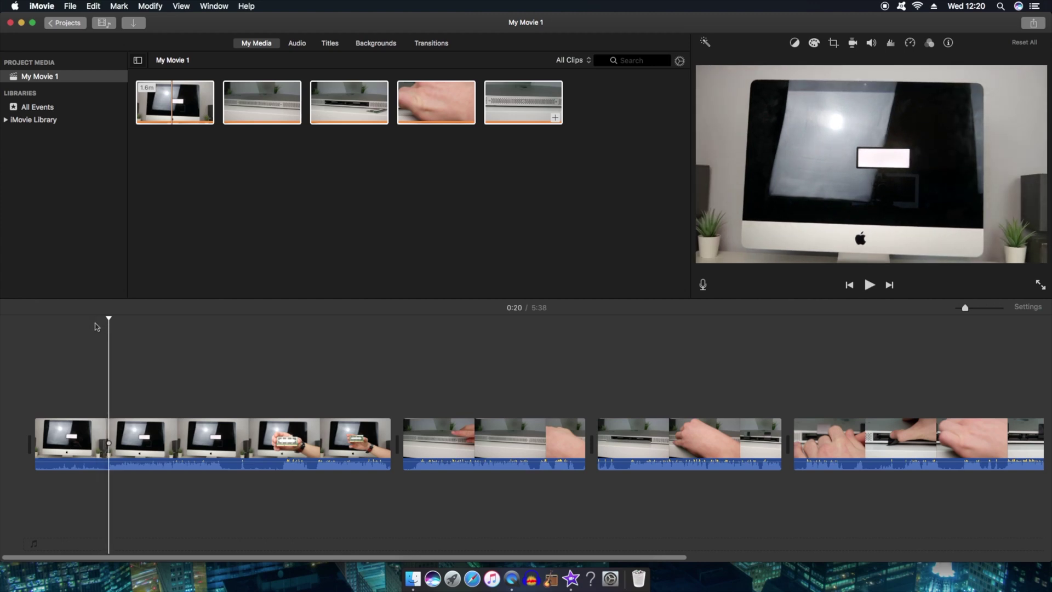
key(super+b)
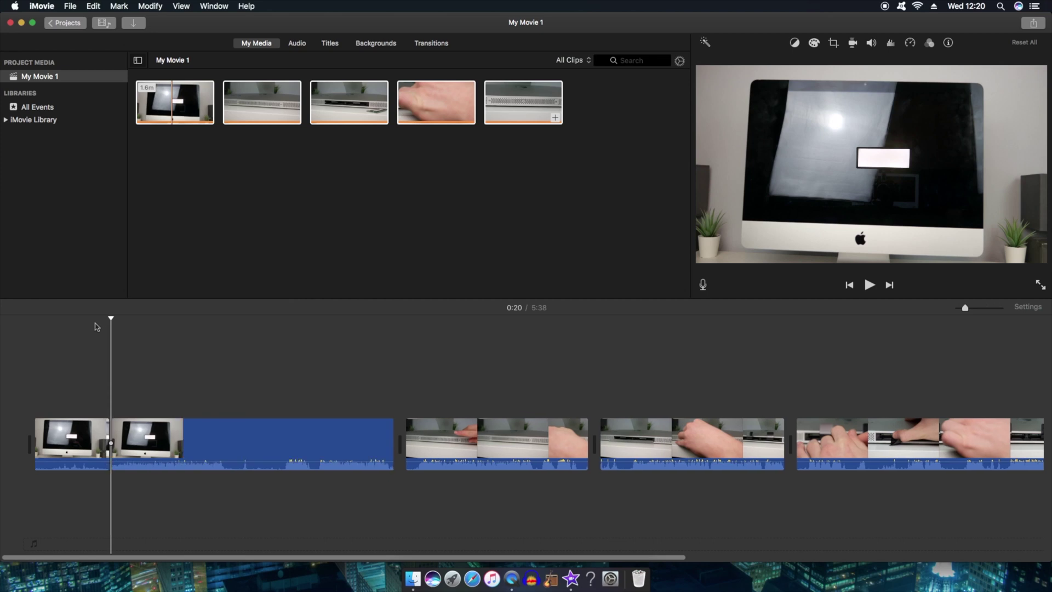
click(86, 437)
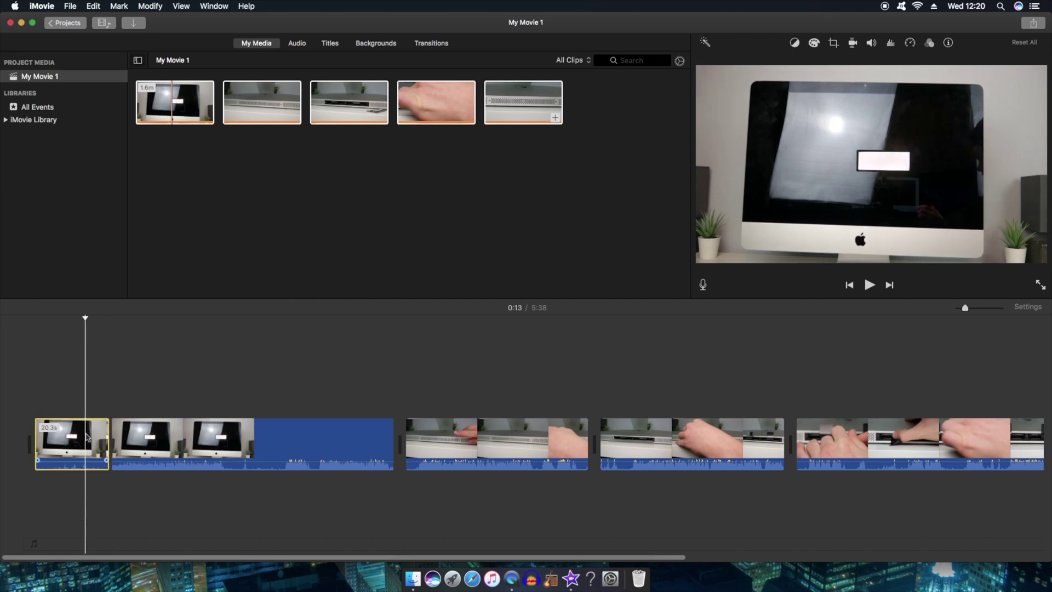
key(Delete)
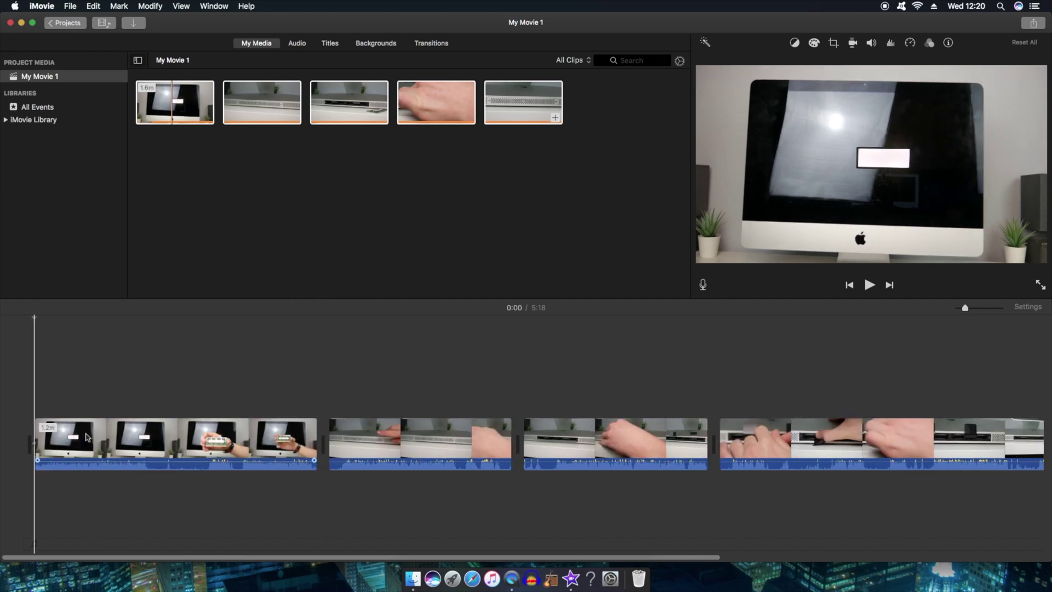
Review the new opening and split the first clip at 0:30
click(18, 412)
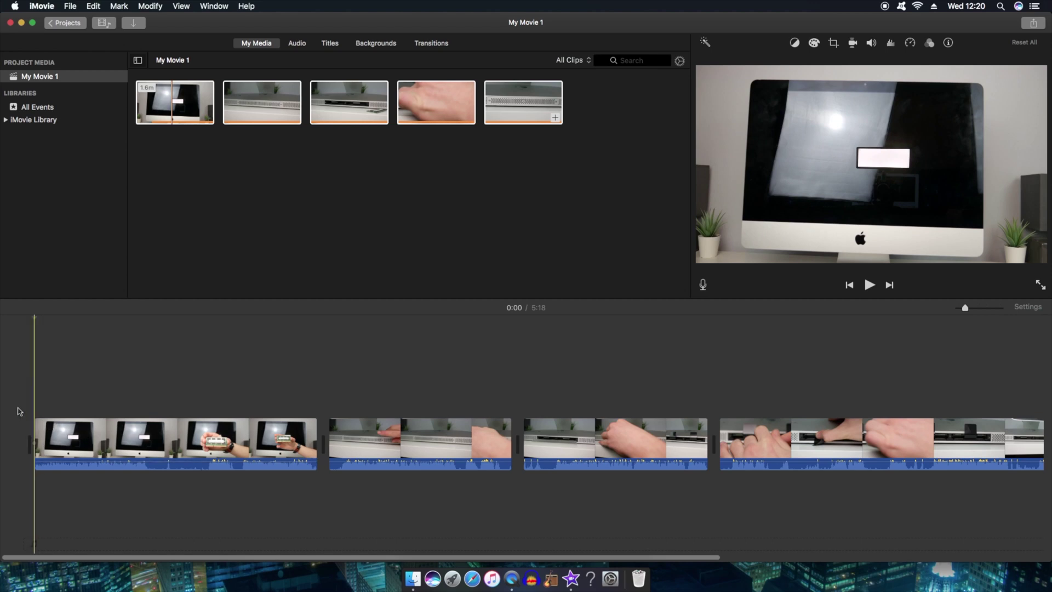
key(space)
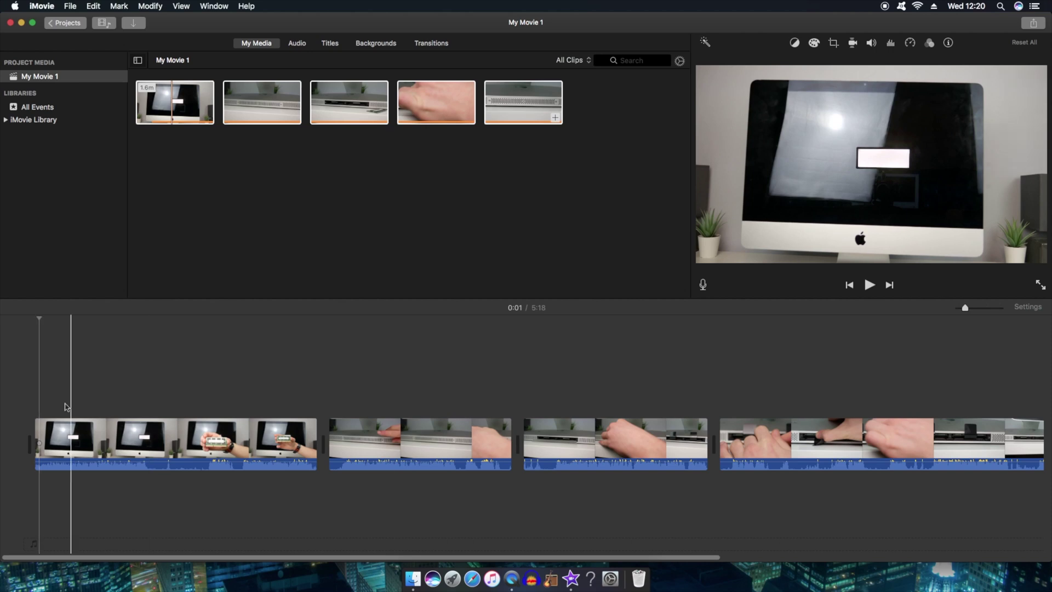
click(146, 325)
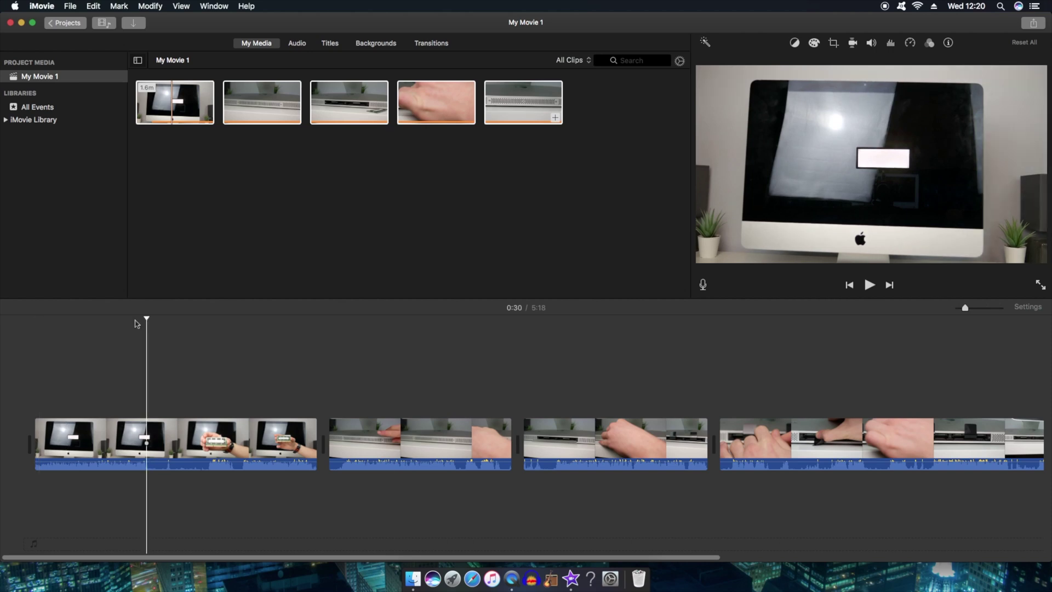
key(super+b)
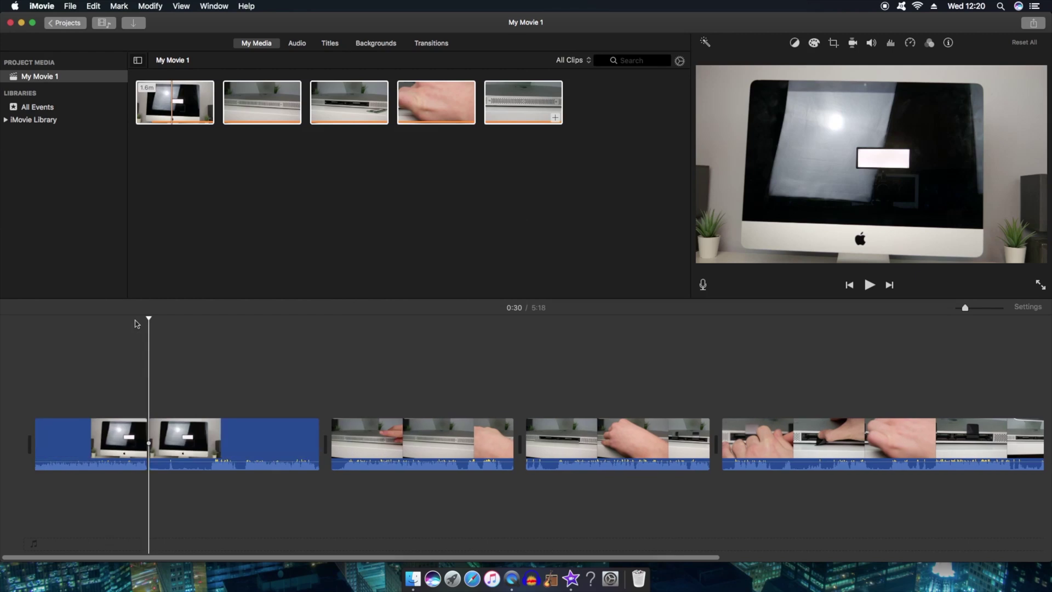
Split the clip again at 0:46 and delete the section between the two cuts
key(space)
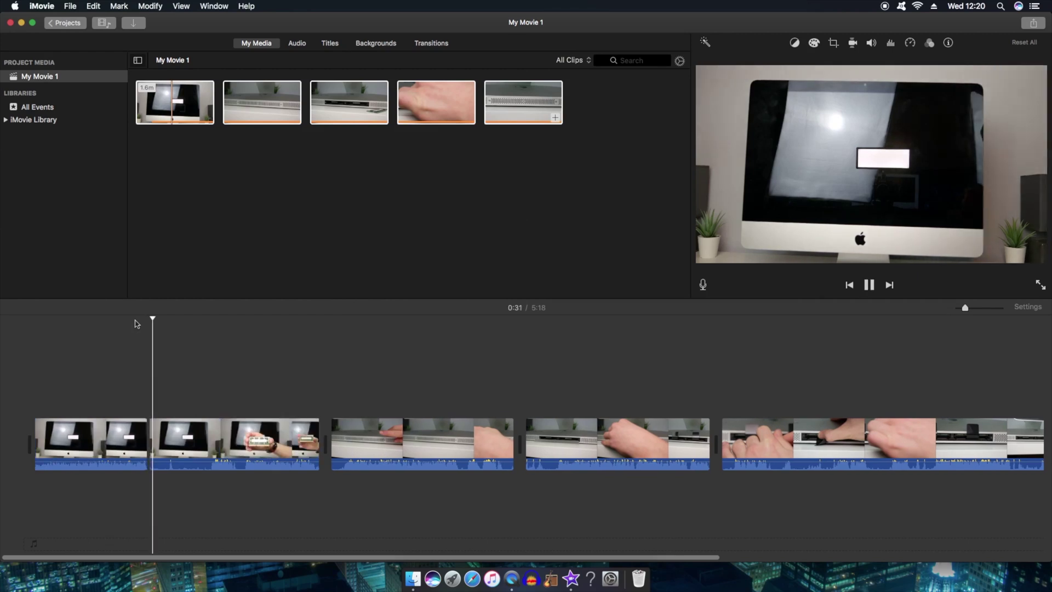
key(space)
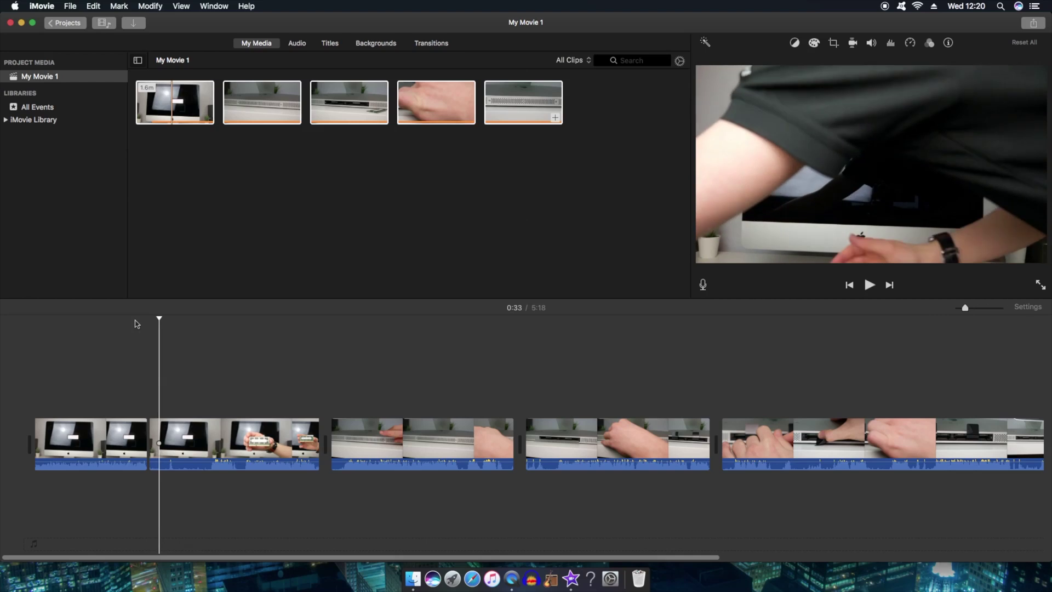
click(208, 341)
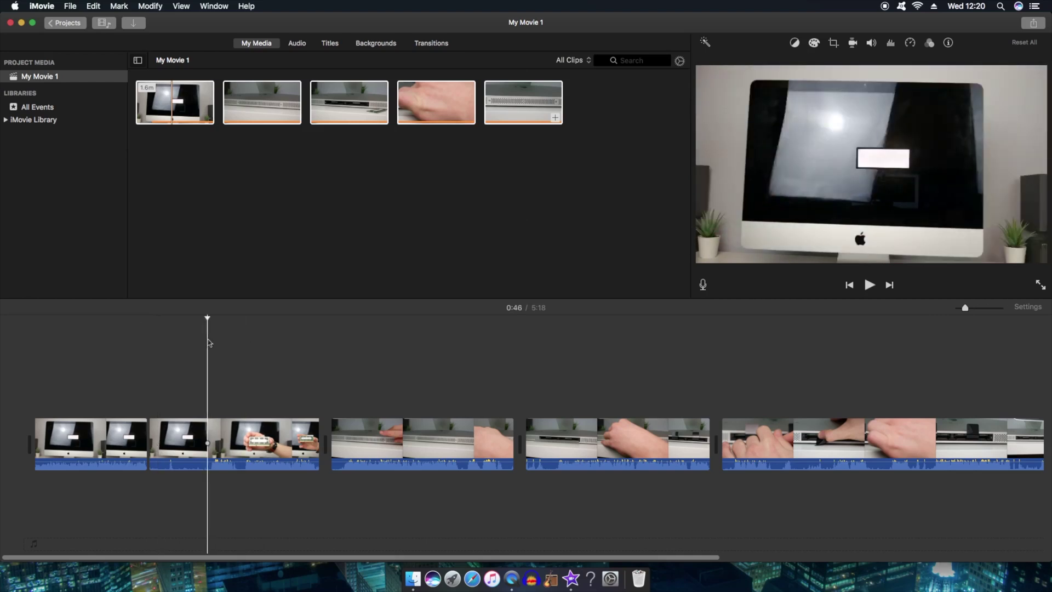
key(super+b)
click(173, 451)
key(Delete)
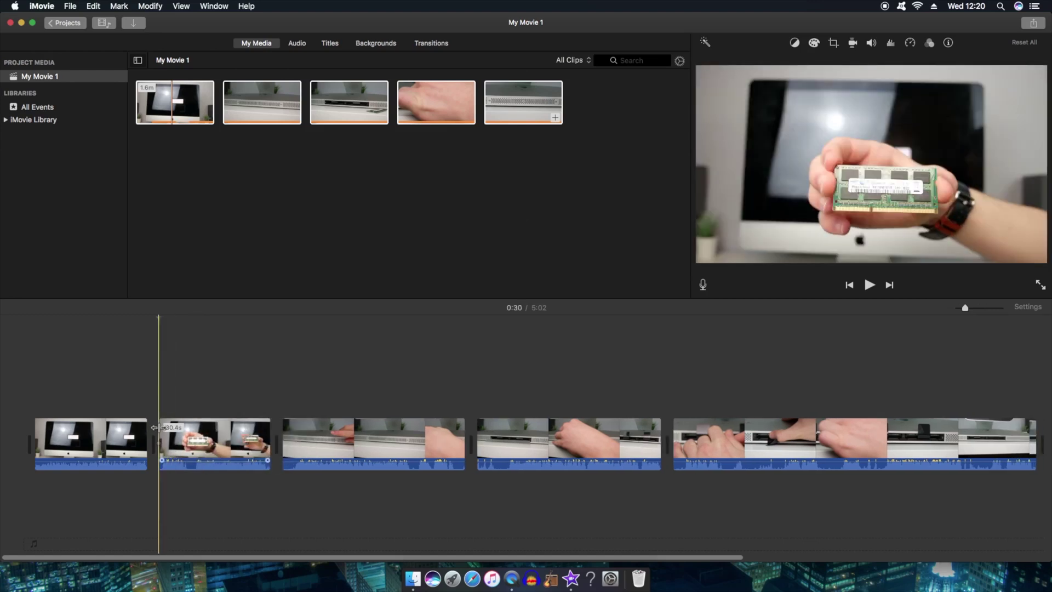
Split the memory-module clip at 0:31 and delete the short piece before the cut
key(space)
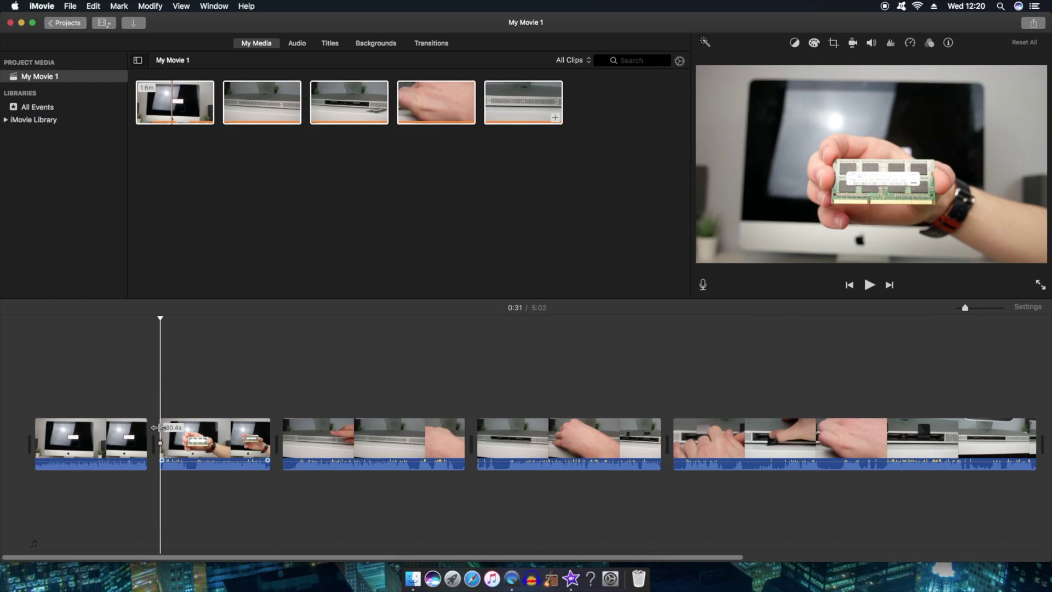
key(space)
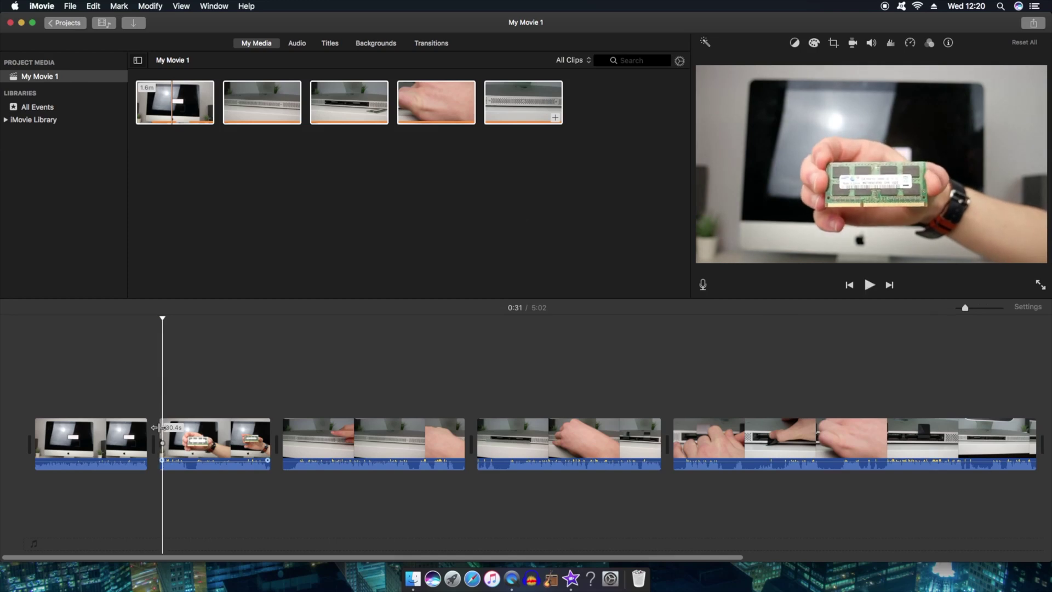
key(super+b)
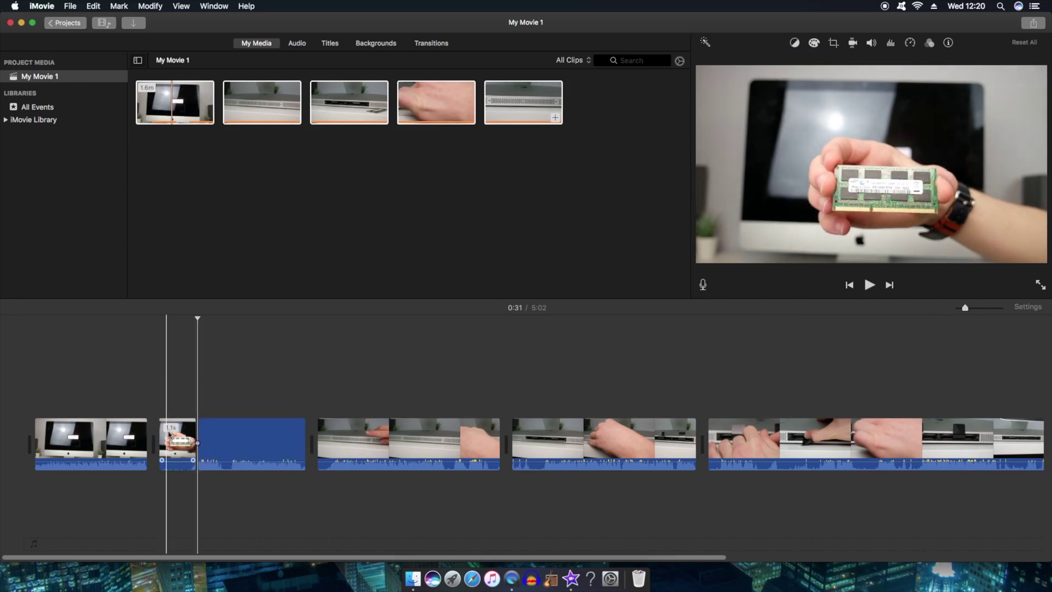
key(Delete)
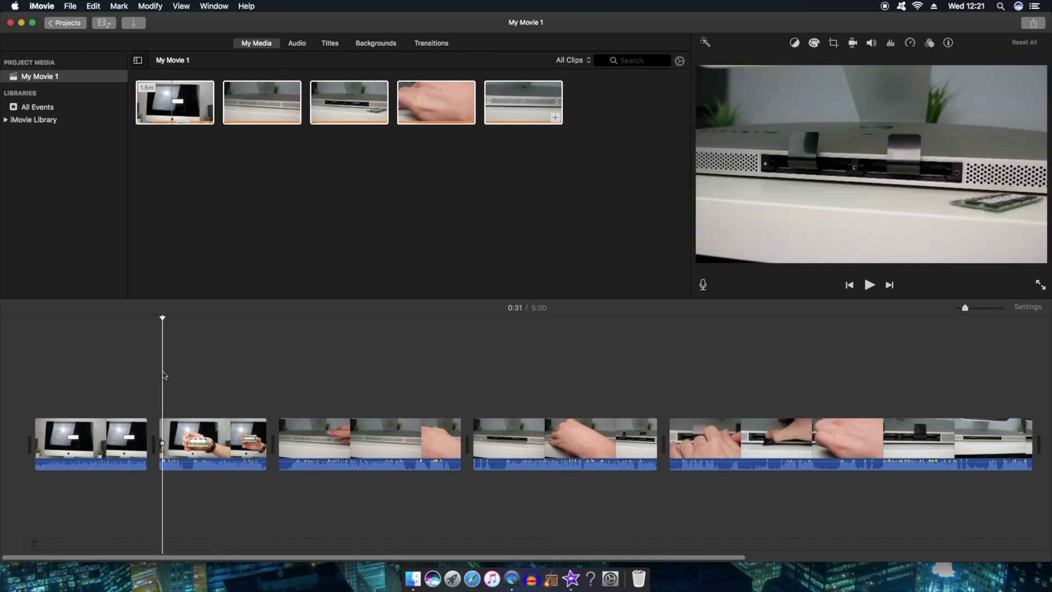
Cut the memory-module footage, delete the short leftover piece at its end, and play the following clip
key(super+v)
key(space)
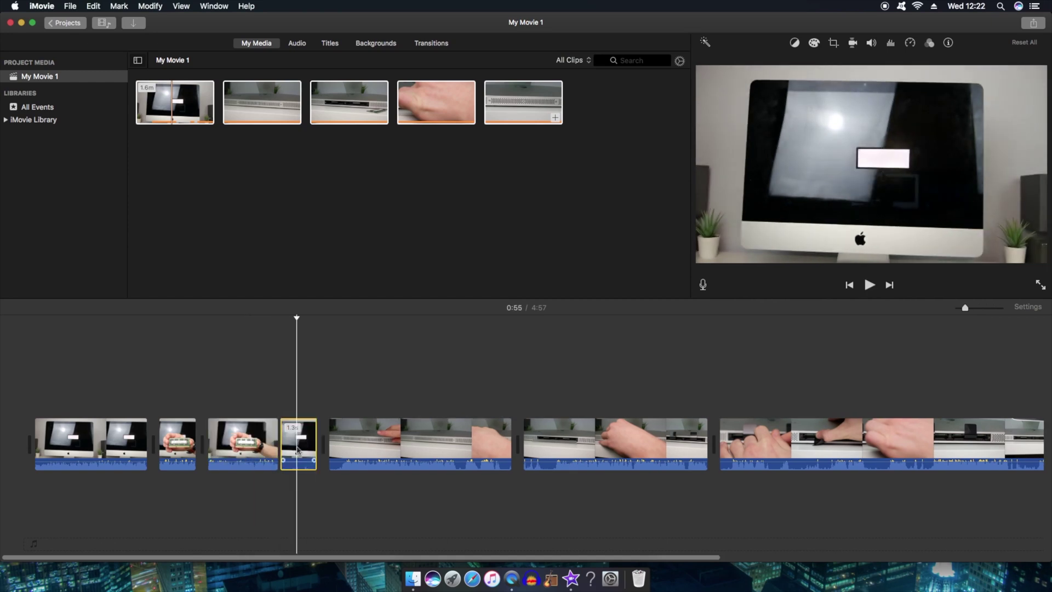
key(Delete)
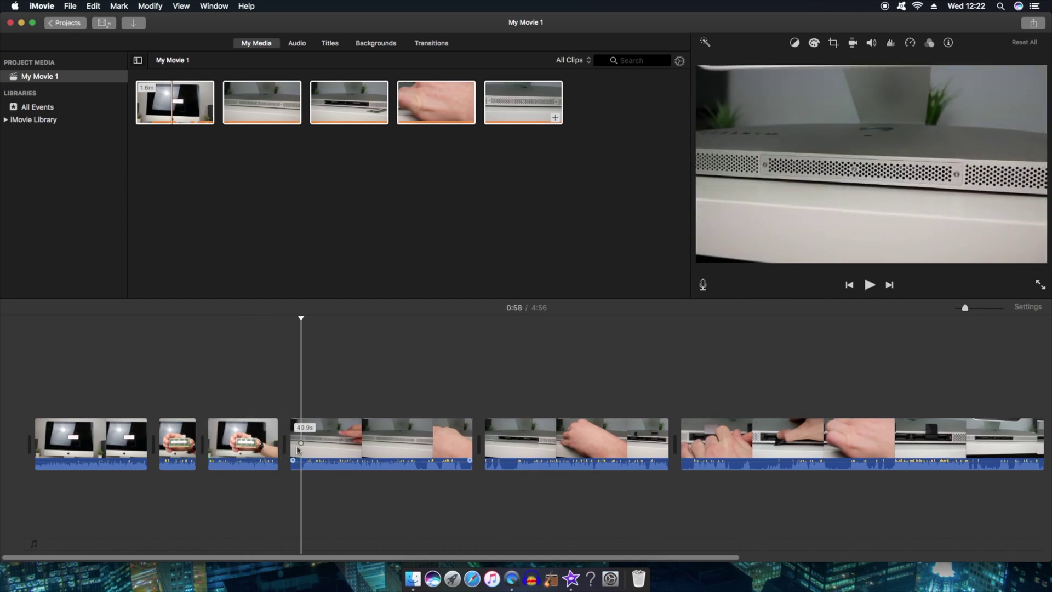
key(space)
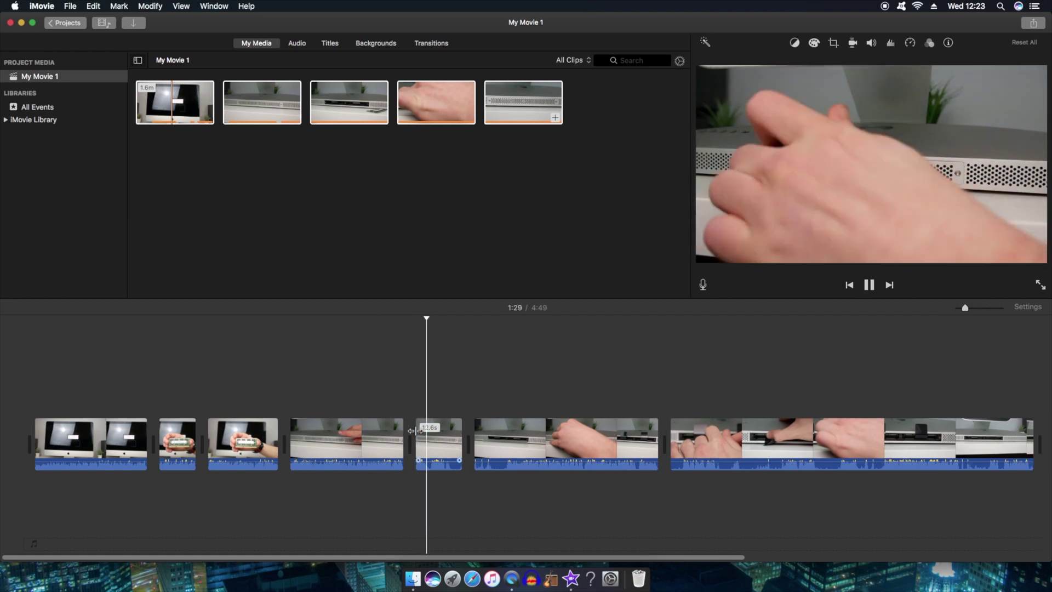
Remove the unwanted footage around 1:29 and play the short piece that remains
key(Delete)
key(space)
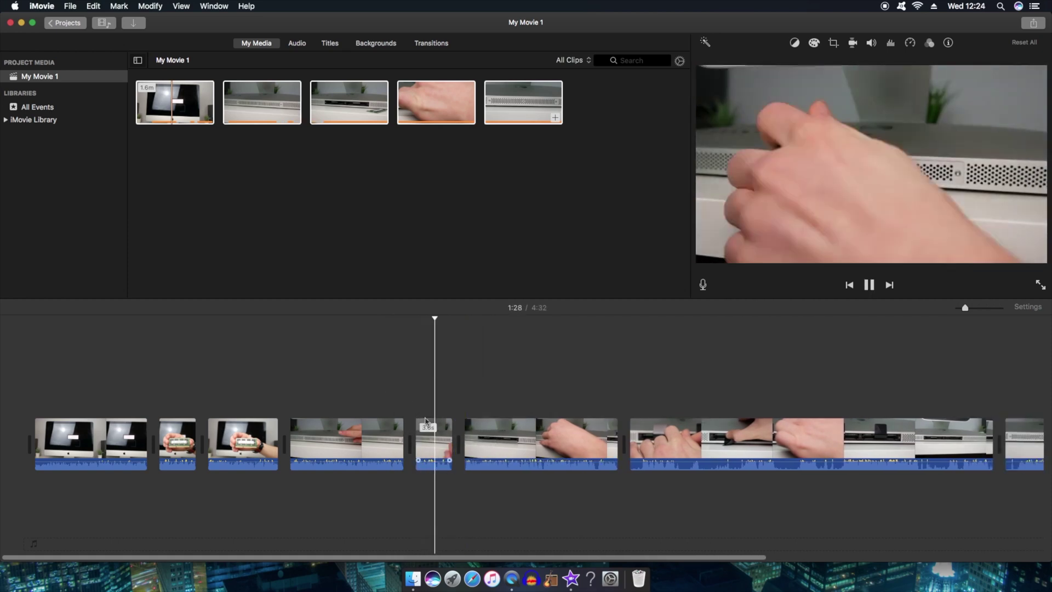
key(space)
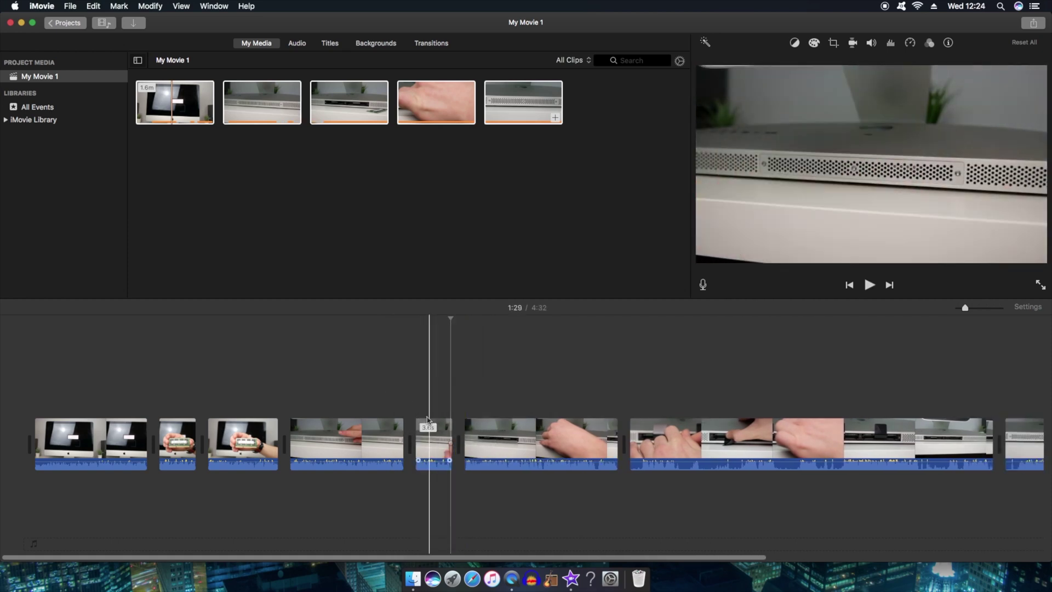
Review the short piece starting at 1:26, delete it, and play the following clip
click(414, 412)
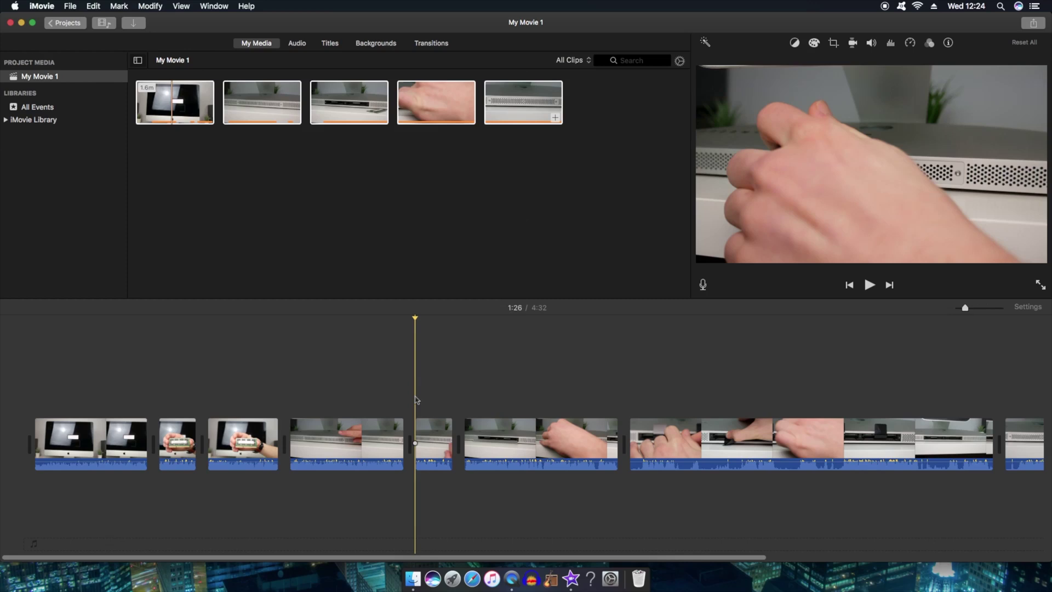
key(space)
key(space)
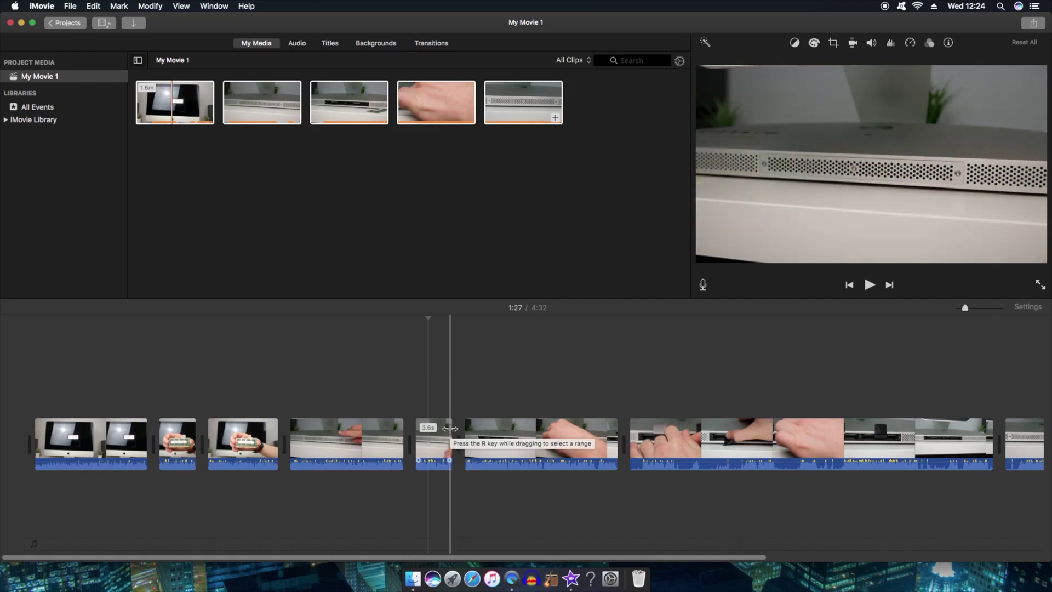
click(431, 438)
key(Delete)
key(space)
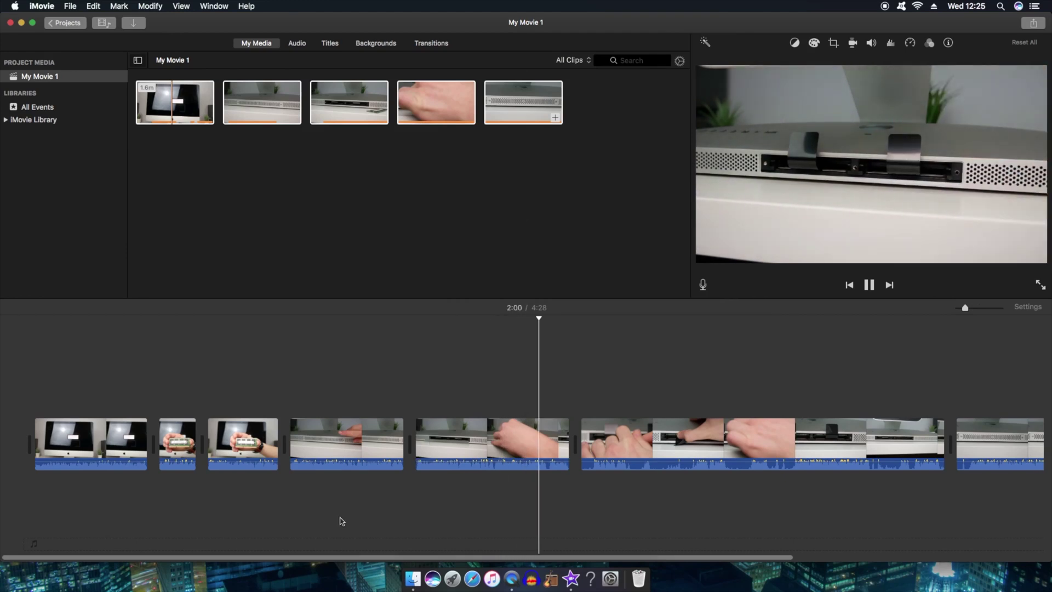
Split the open memory-slot footage at about 2:00 and again around 2:15, removing the unwanted footage at the cuts
key(super+b)
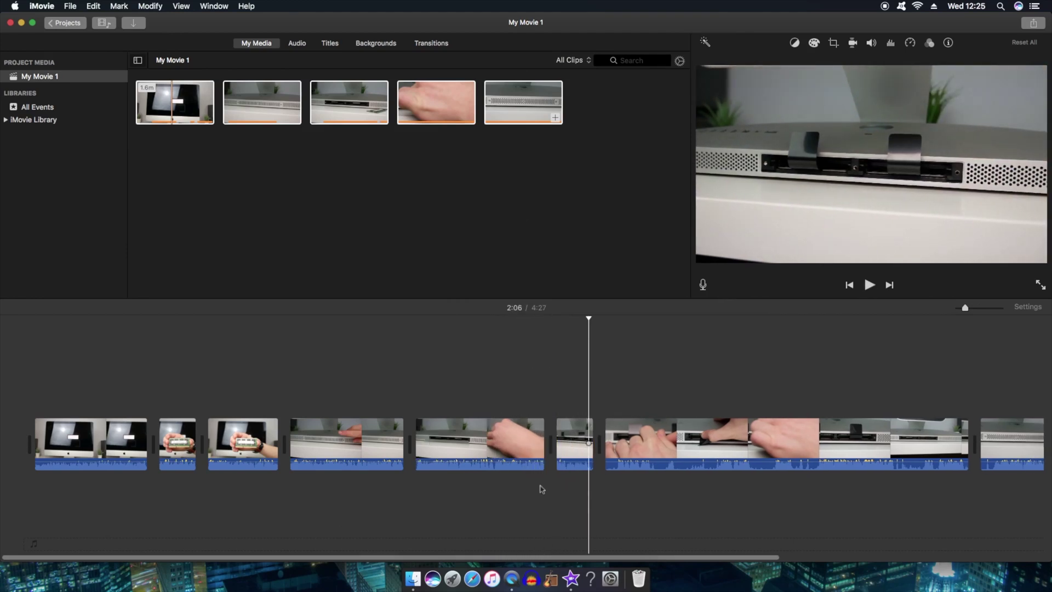
key(super+b)
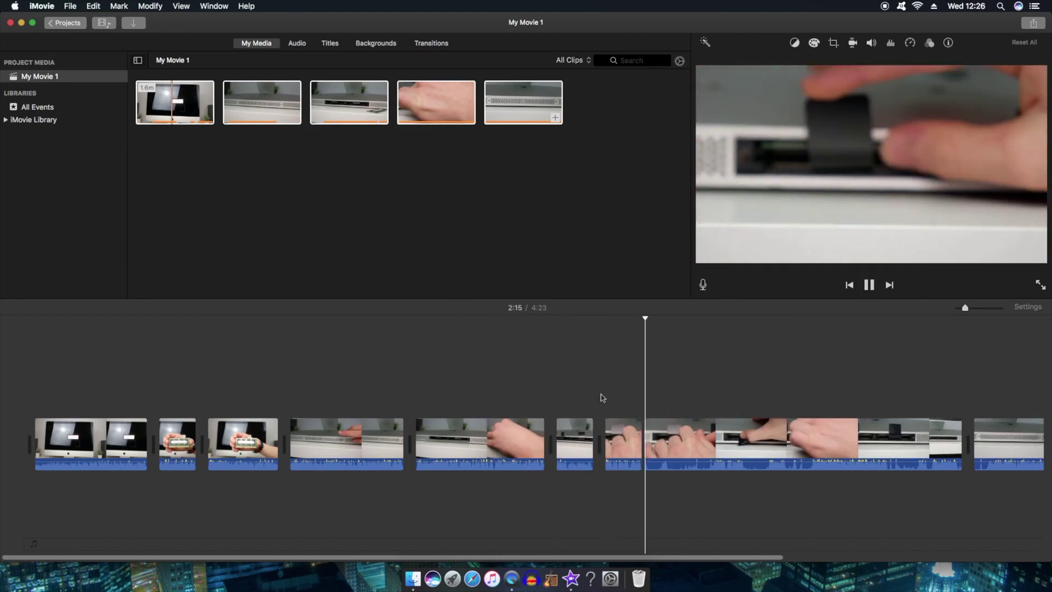
drag(688, 441, 638, 440)
key(super+b)
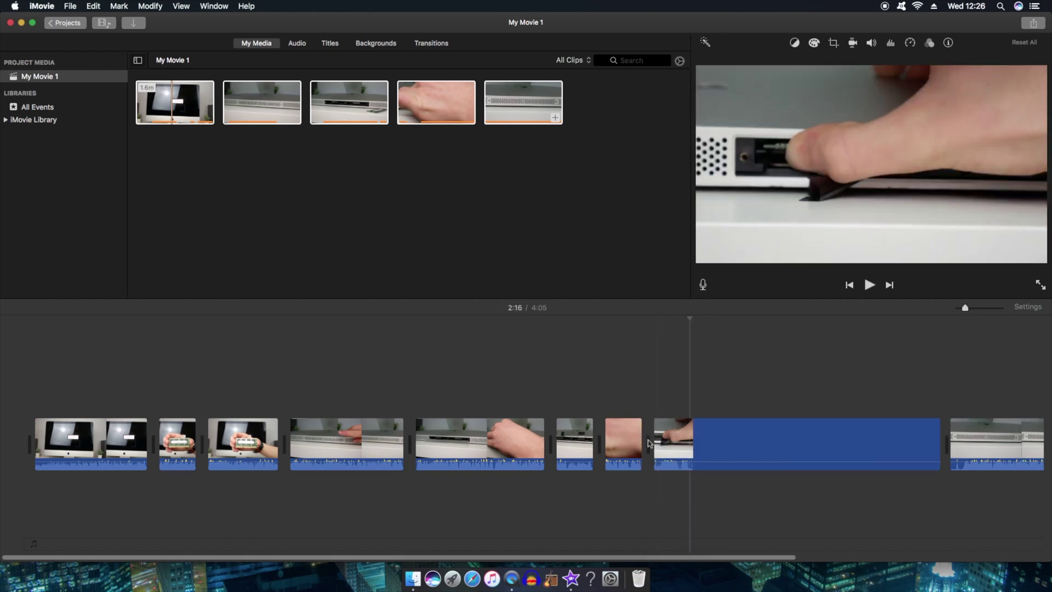
Cut the close-up hand footage around 2:28 and 2:33, remove the unwanted pieces, and play on towards 2:50
key(super+b)
key(space)
key(super+b)
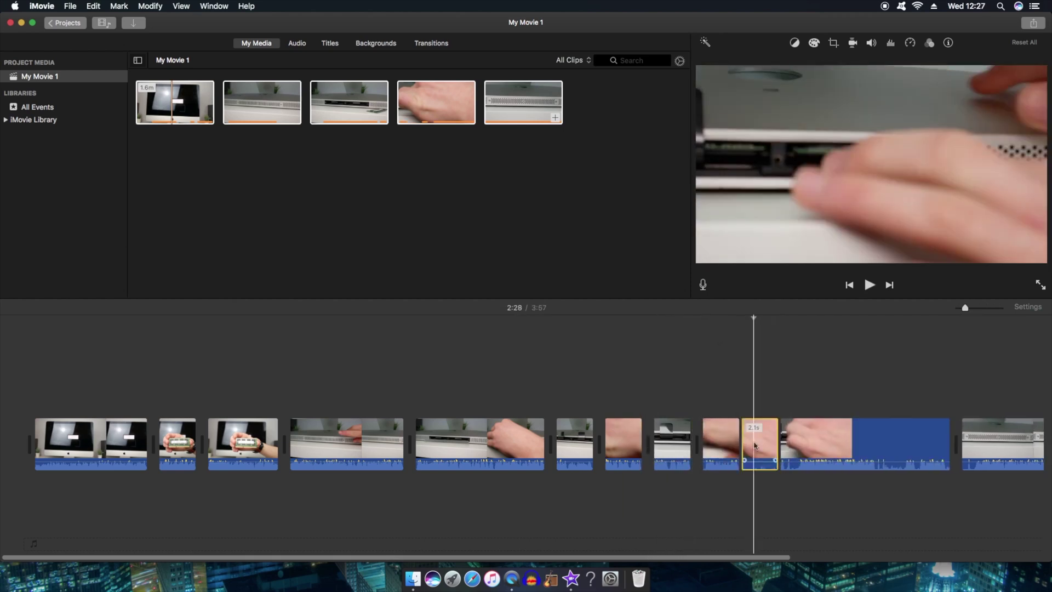
key(space)
key(space)
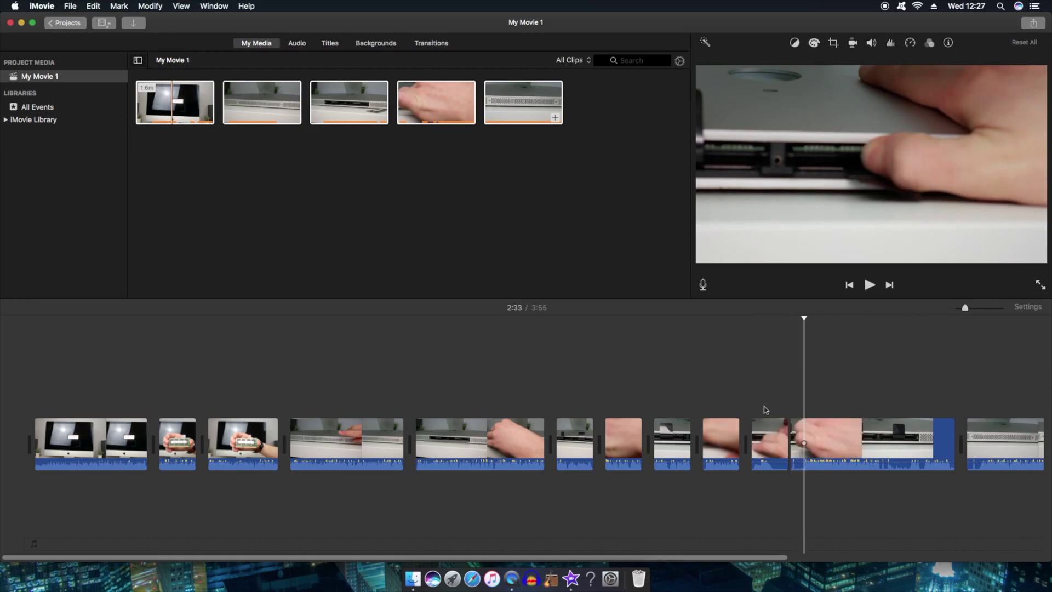
key(space)
scroll(667, 527, right, 5)
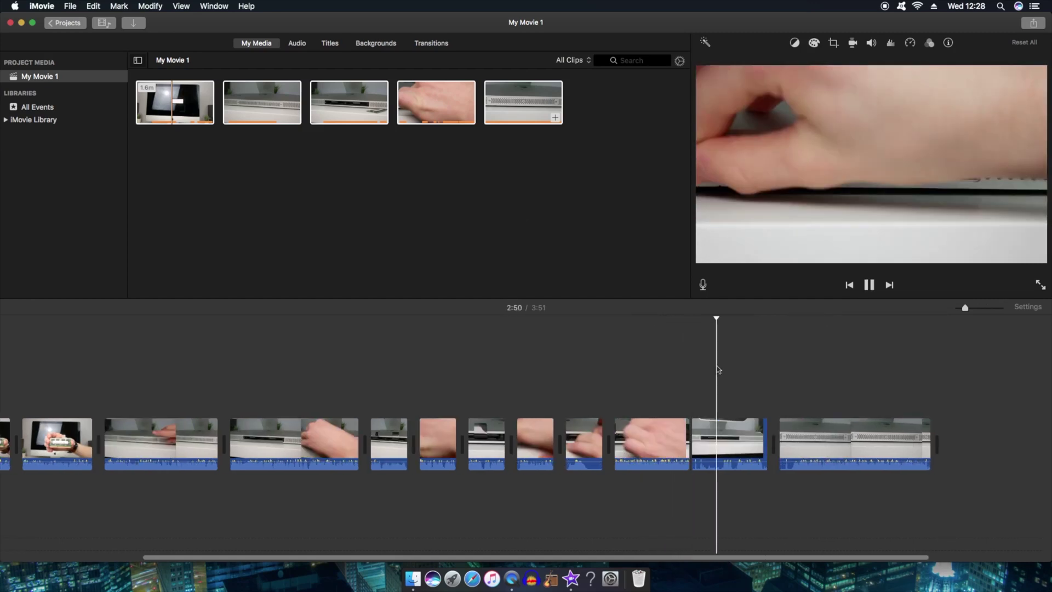
Split the close-up footage near 2:50, delete the unwanted section, and resume playback
key(super+b)
key(Delete)
key(space)
Split the final clip at 2:59, remove the short piece before the cut, and play the rest
key(super+b)
click(786, 438)
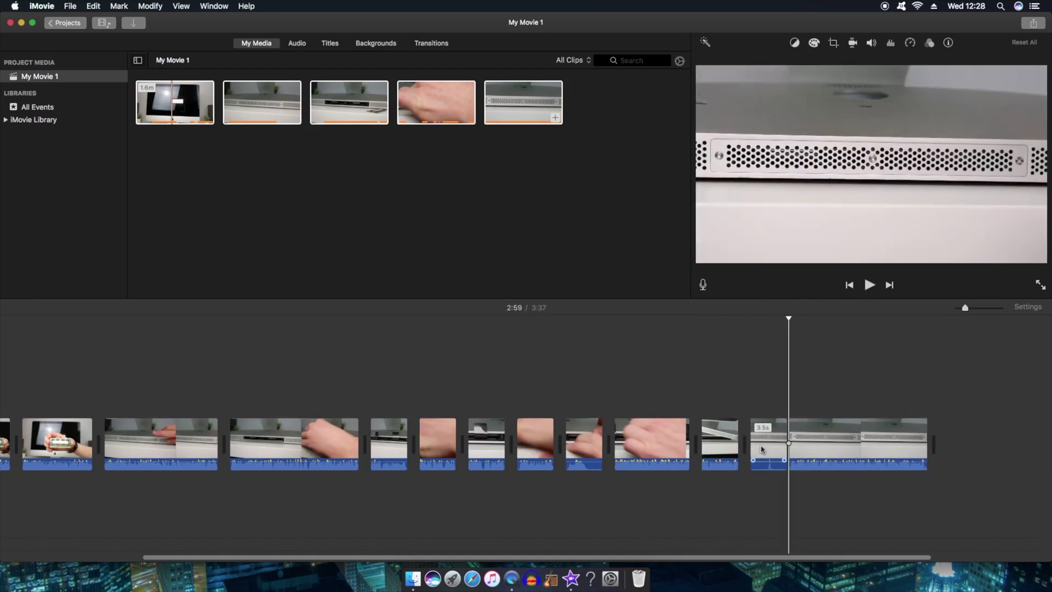
key(space)
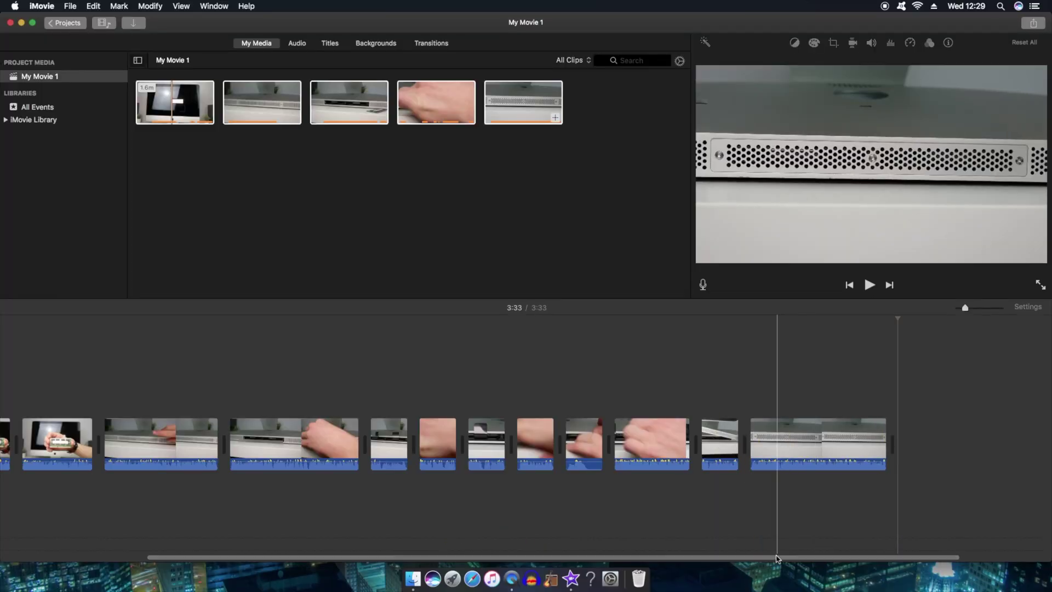
Import TavHD Intro 2020.mov from the YouTube drive's intro folder in Finder into the project media
scroll(777, 543, left, 5)
scroll(747, 536, right, 3)
scroll(658, 535, left, 3)
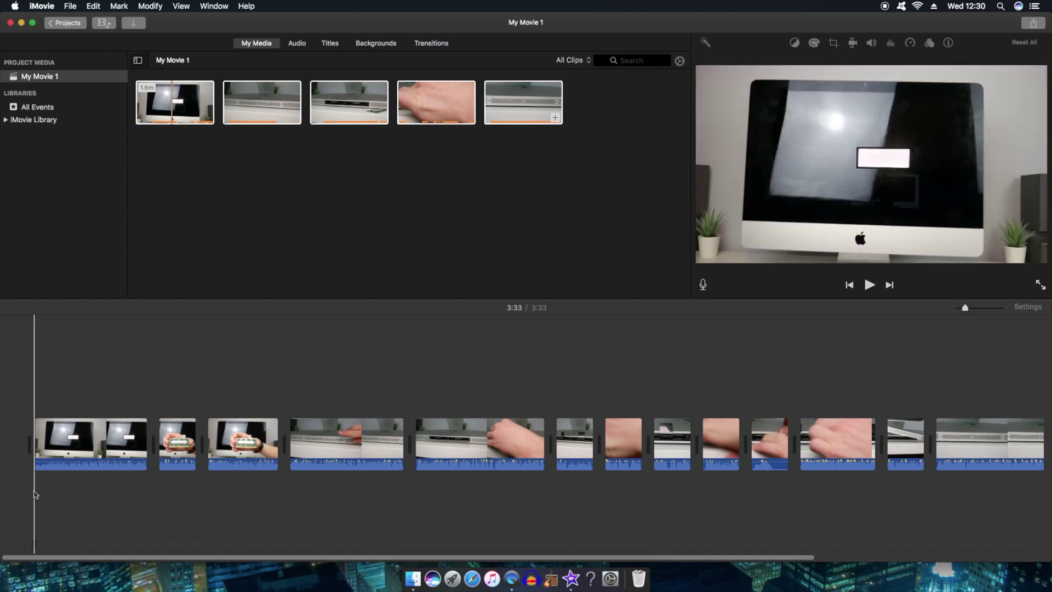
click(416, 578)
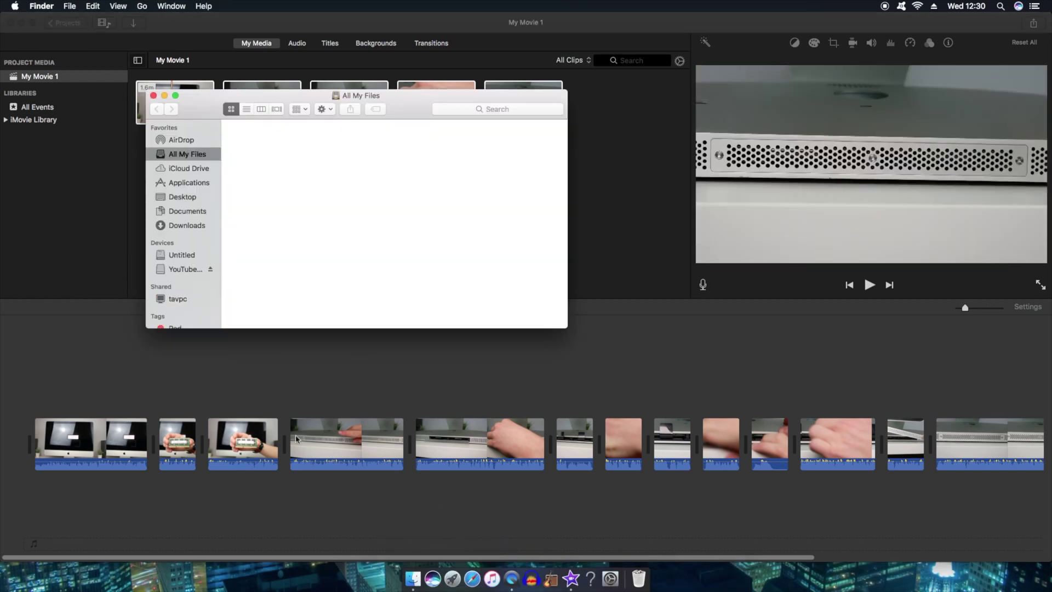
click(178, 270)
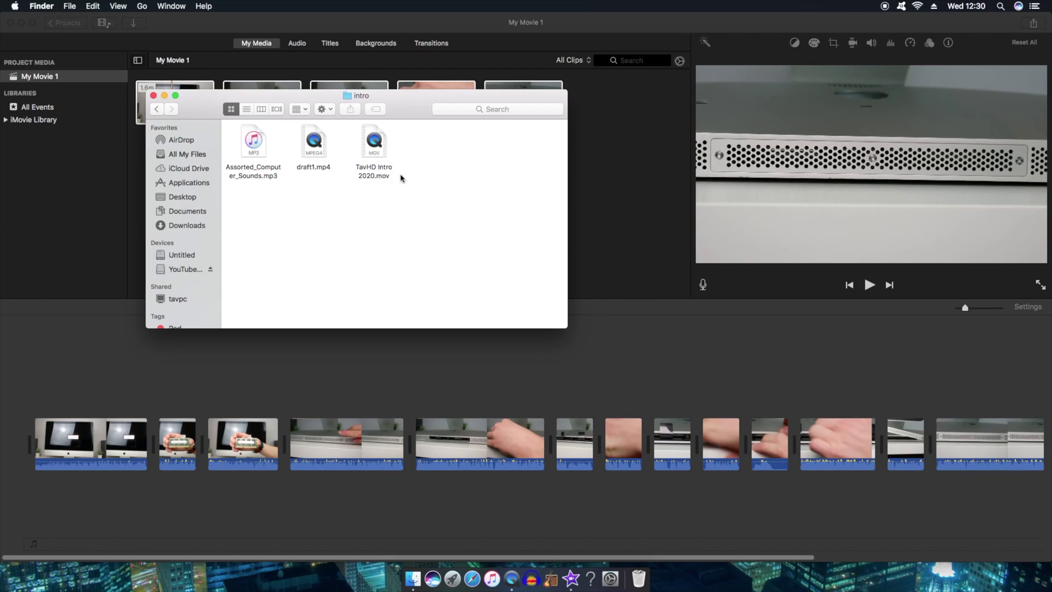
drag(390, 107, 671, 240)
click(664, 285)
drag(665, 285, 632, 121)
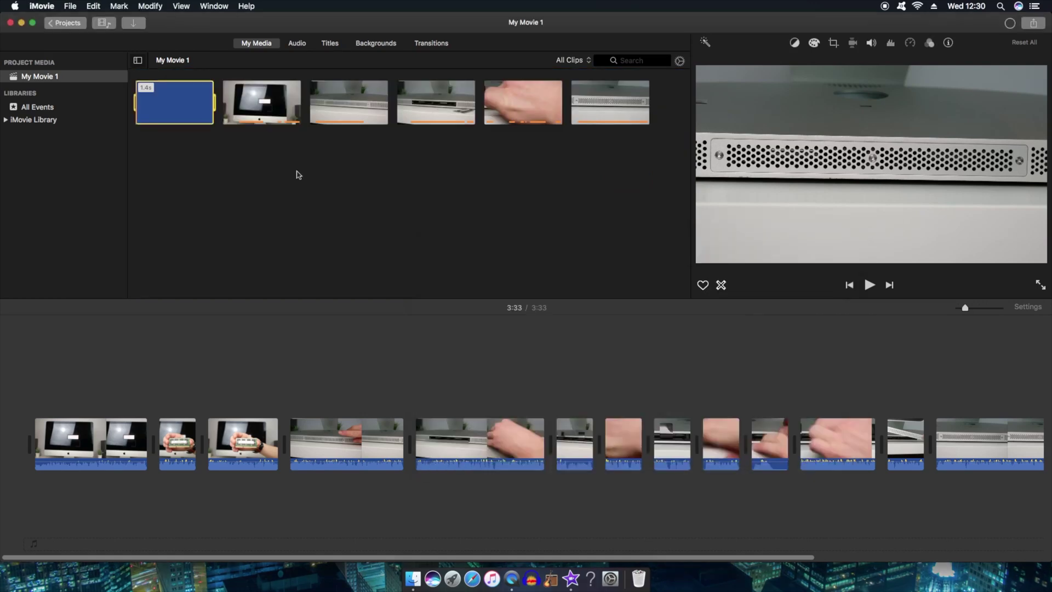
Place the TavHD intro clip at the very start of the timeline and play it from 0:00
click(176, 159)
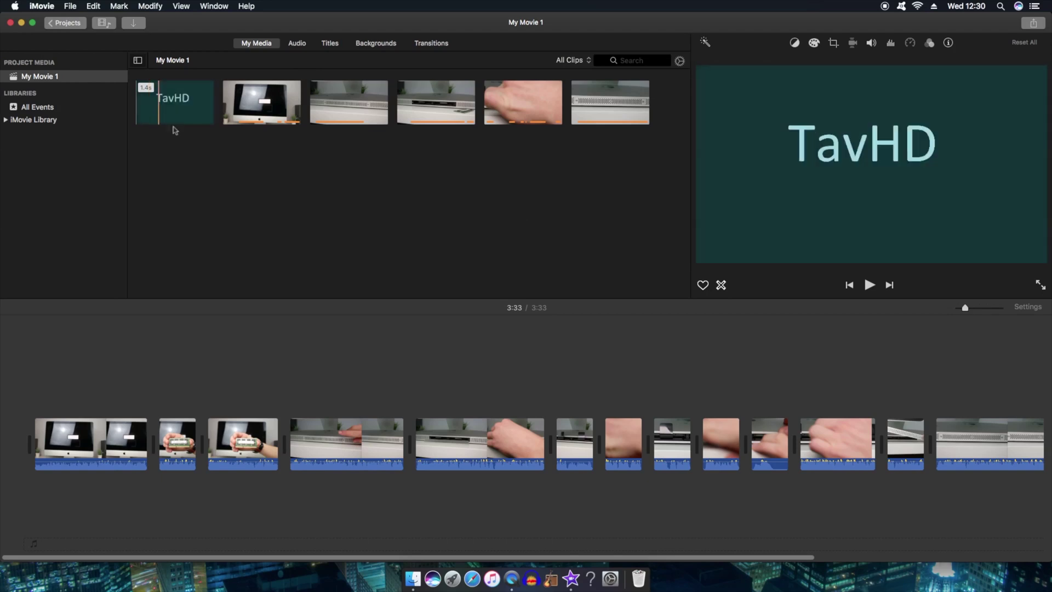
mouse_move(177, 99)
mouse_down()
mouse_move(172, 273)
mouse_move(116, 356)
mouse_move(15, 387)
mouse_move(16, 446)
mouse_up()
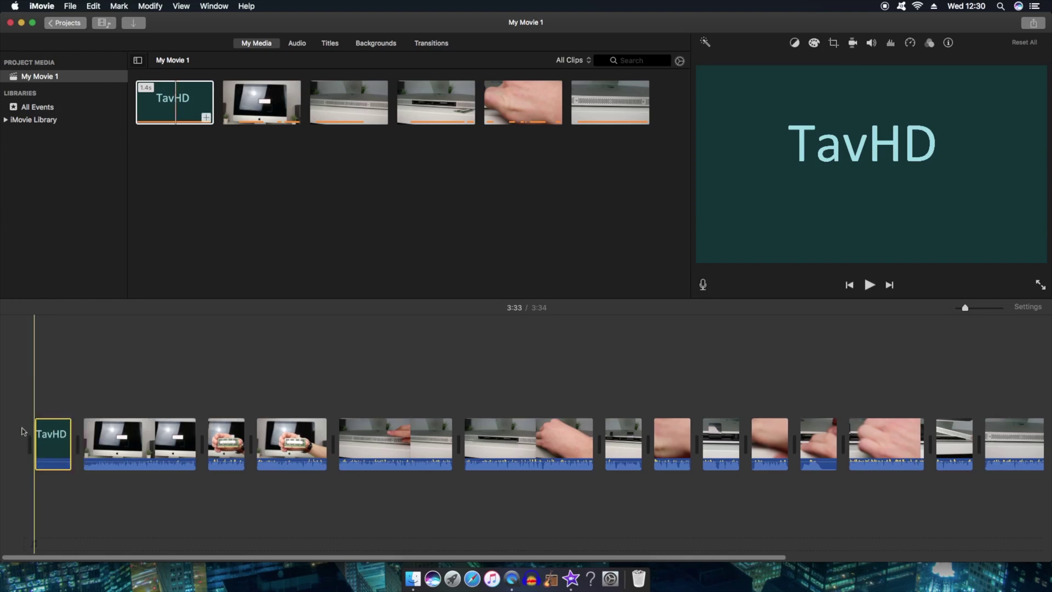
click(27, 425)
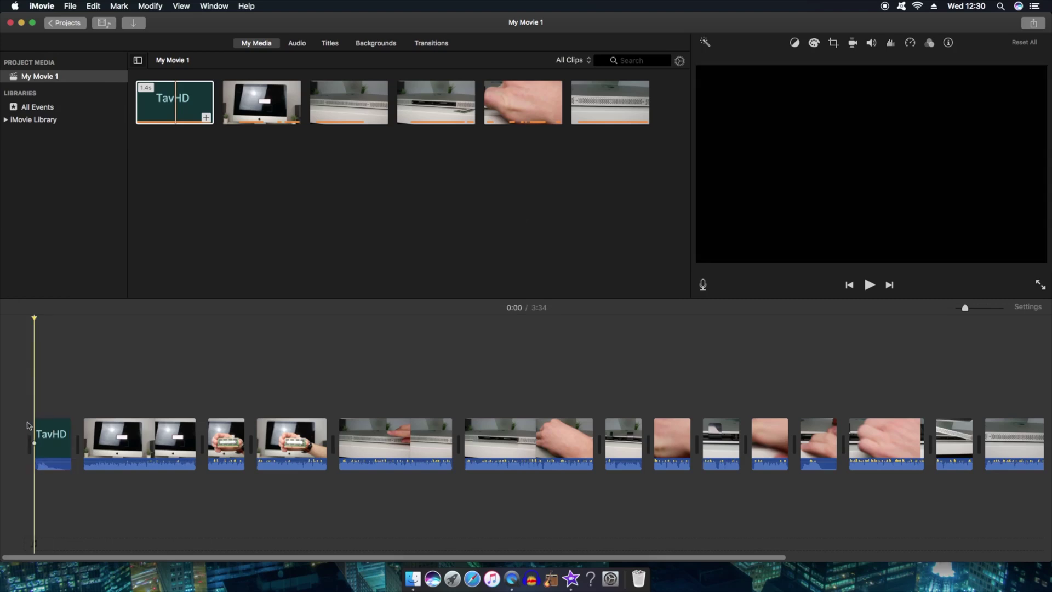
key(space)
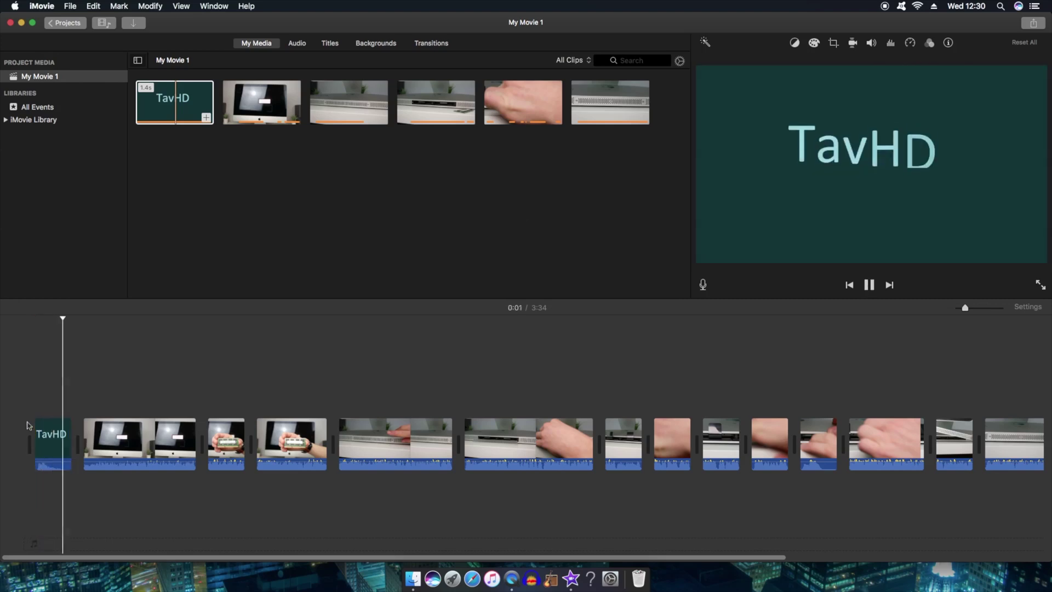
key(space)
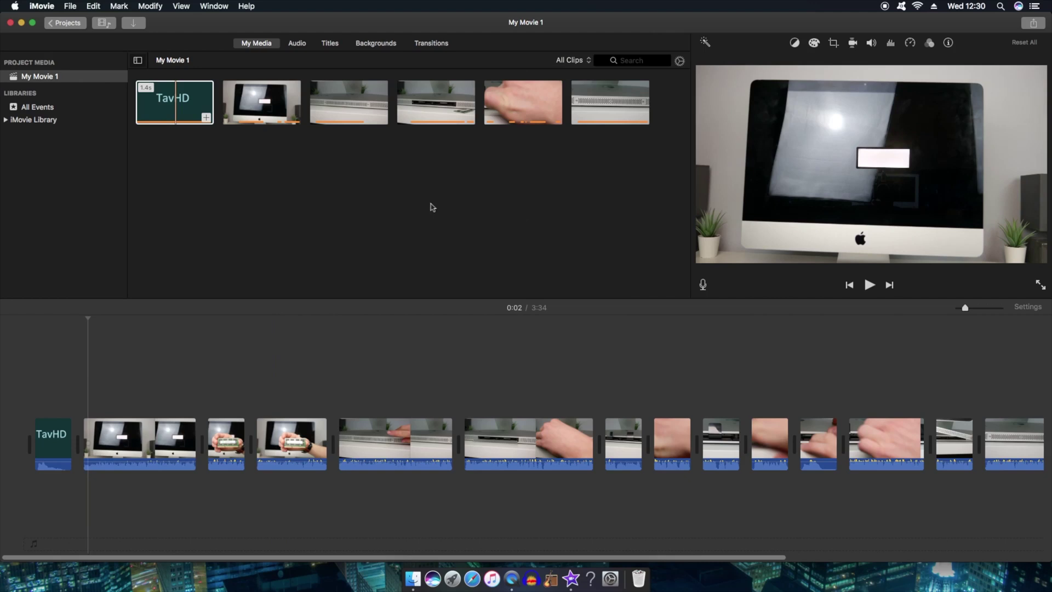
Add a Cross Blur transition between the TavHD intro and the first iMac clip and play it
click(432, 44)
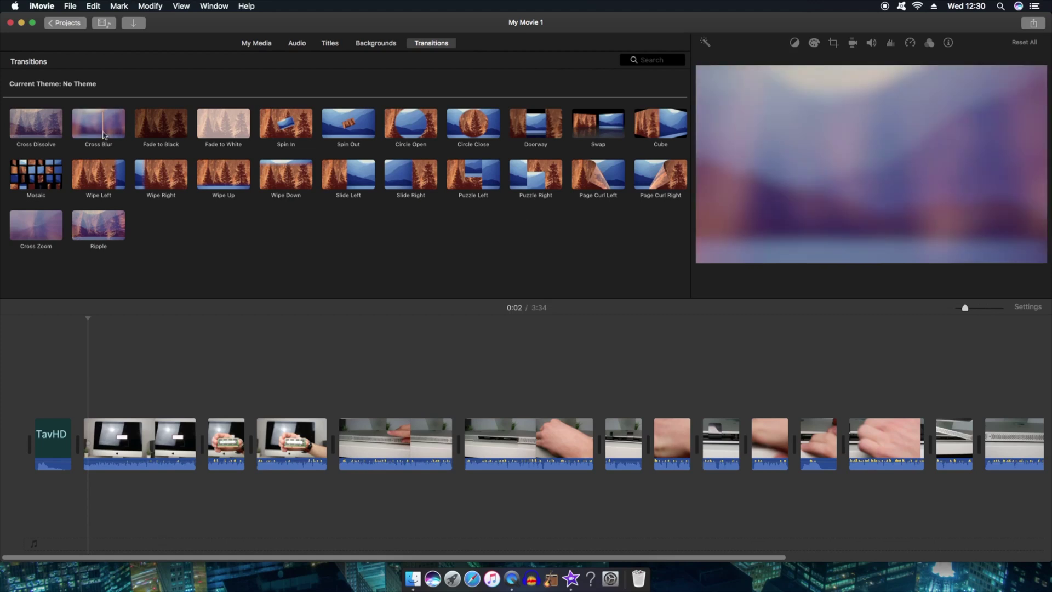
drag(103, 135, 76, 444)
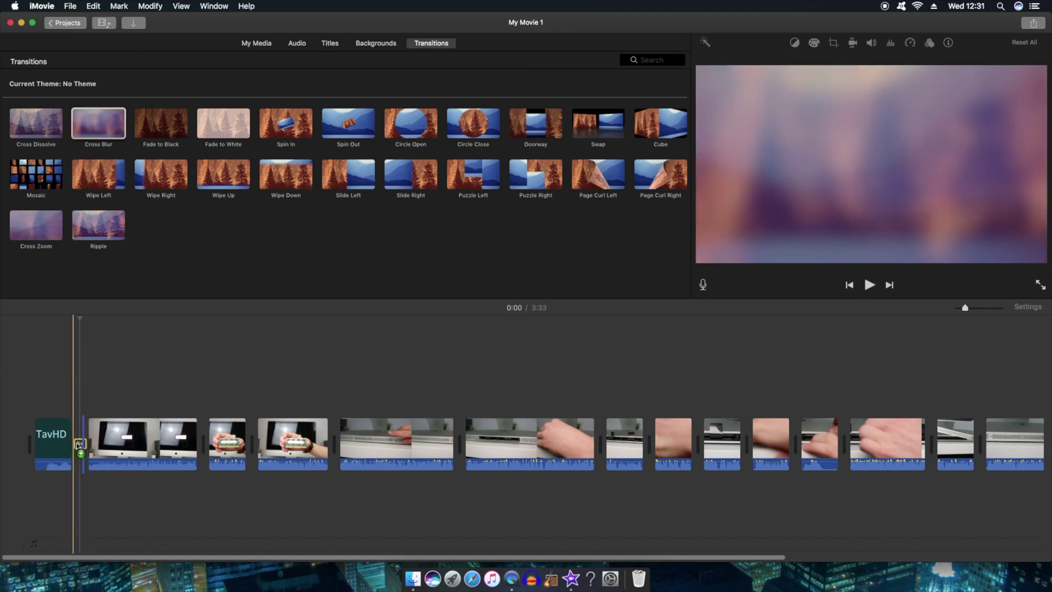
click(53, 422)
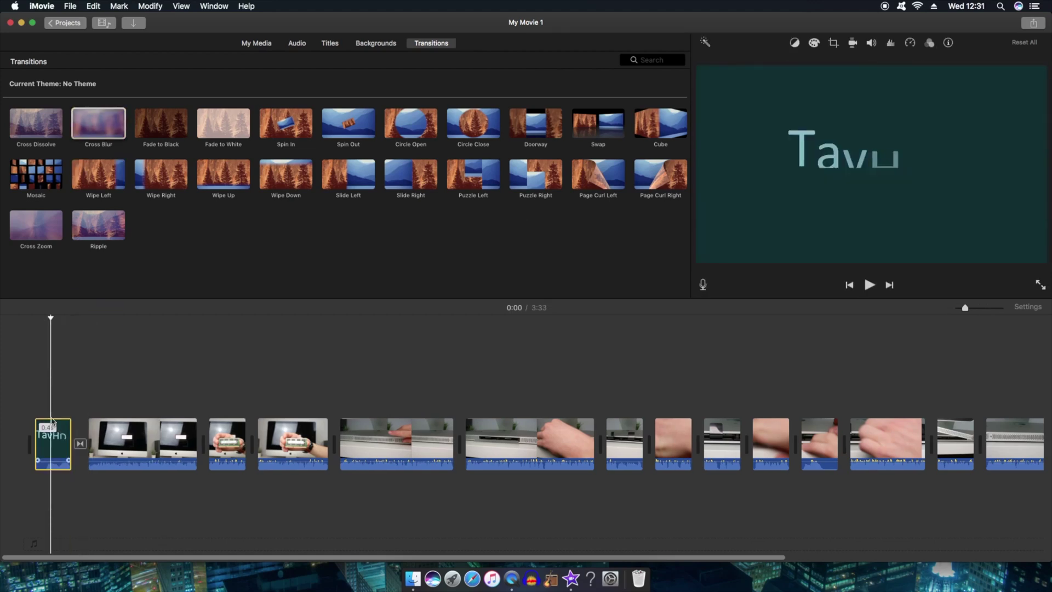
key(space)
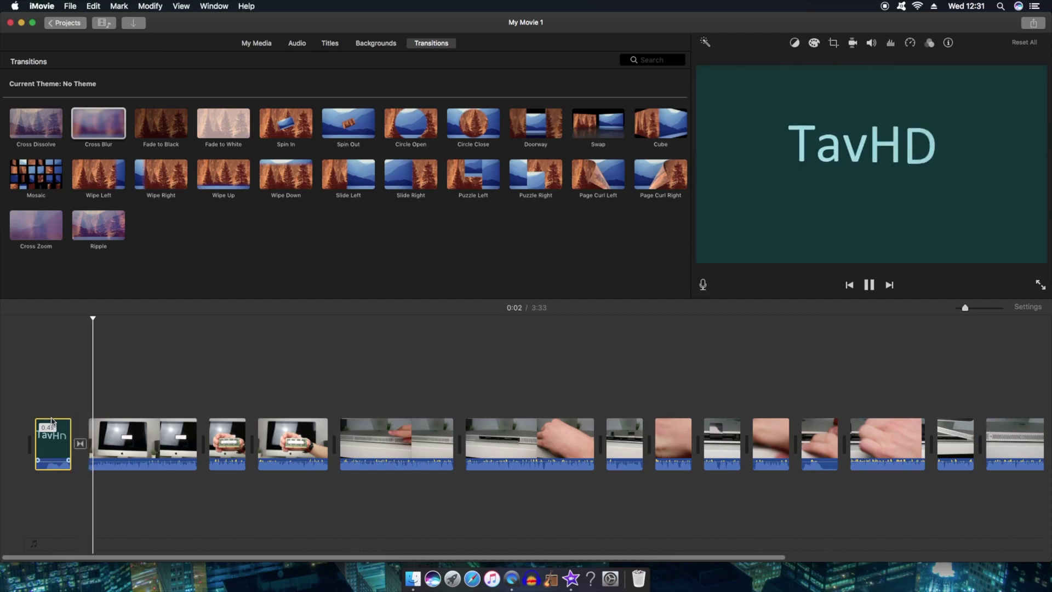
key(space)
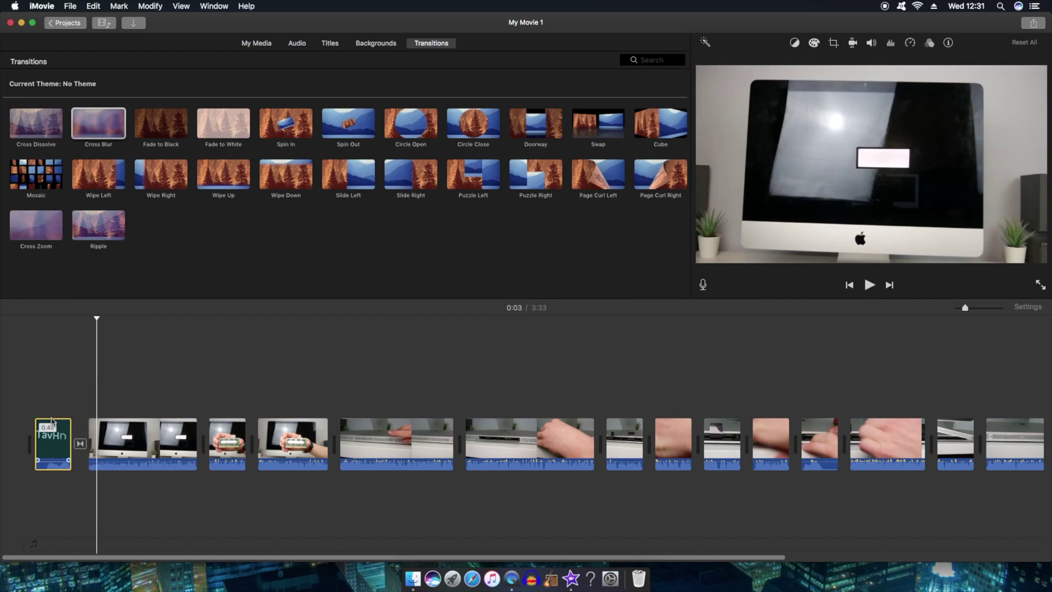
Replay the intro from 0:00 and again from just before the transition to check how it blends into the iMac clip
click(20, 351)
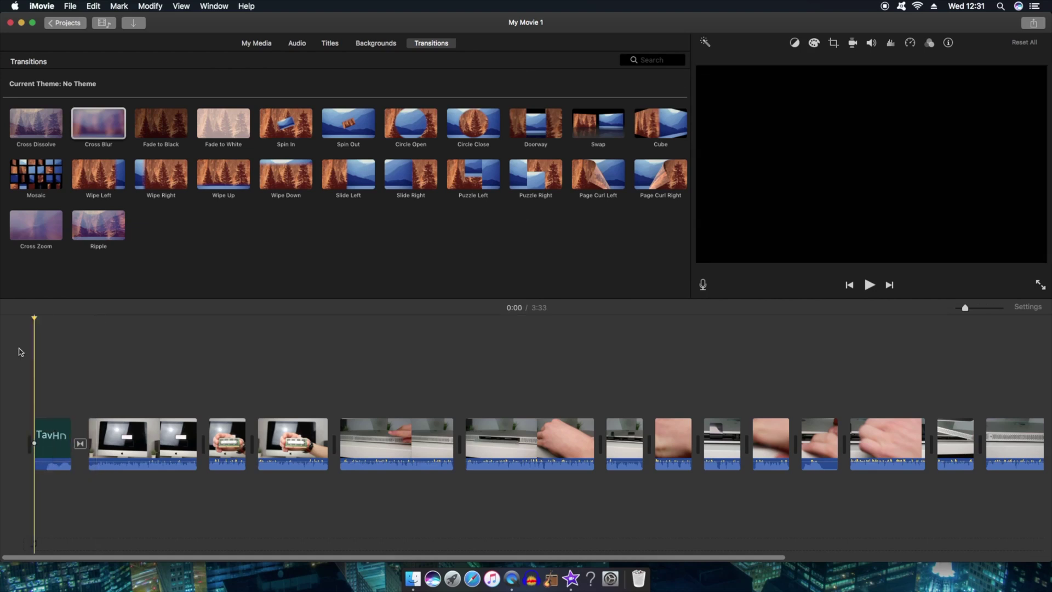
key(space)
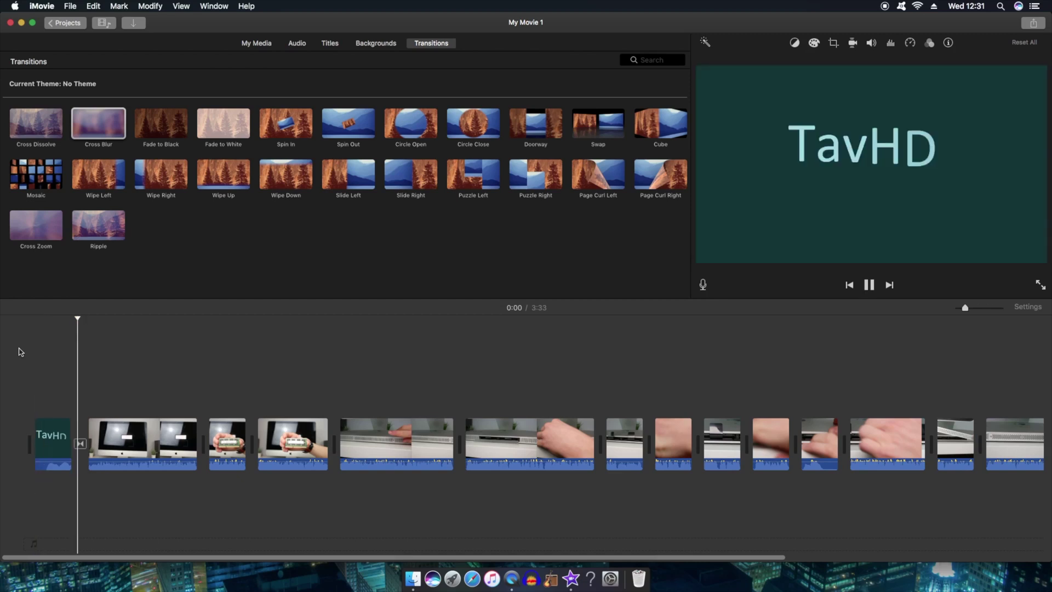
key(space)
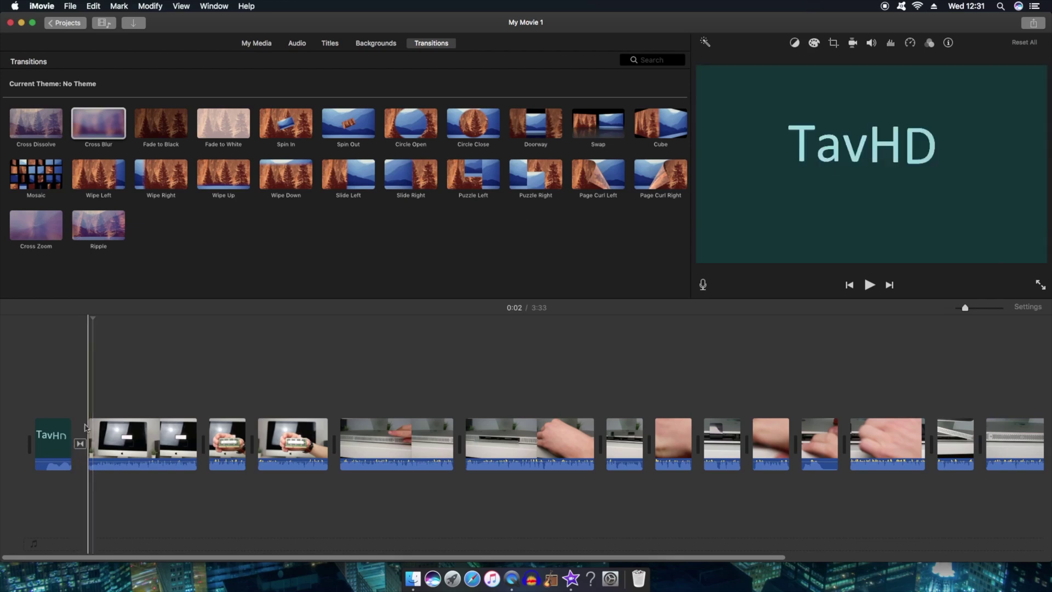
click(67, 409)
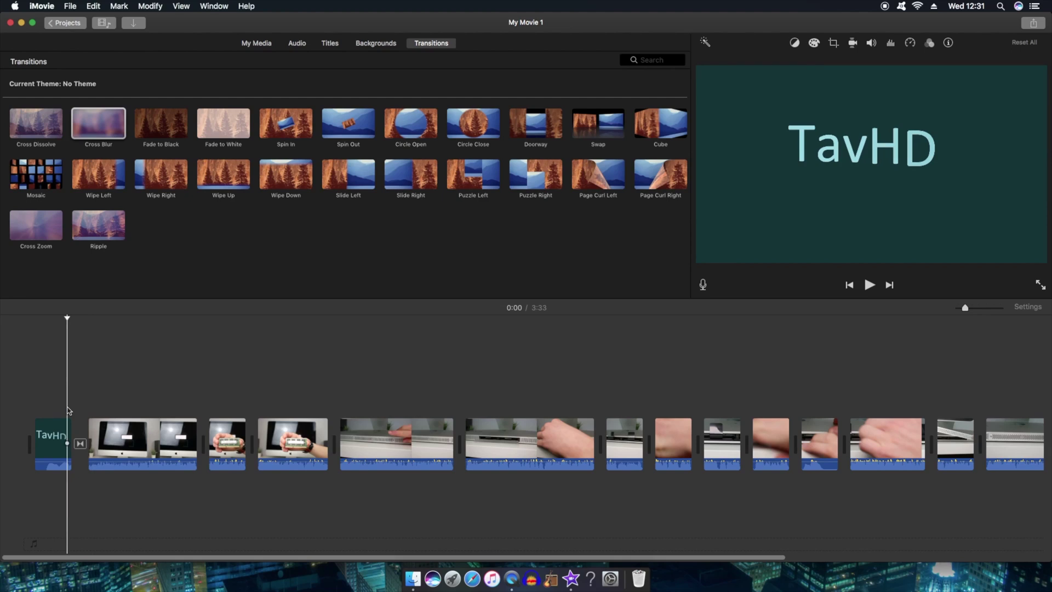
click(66, 405)
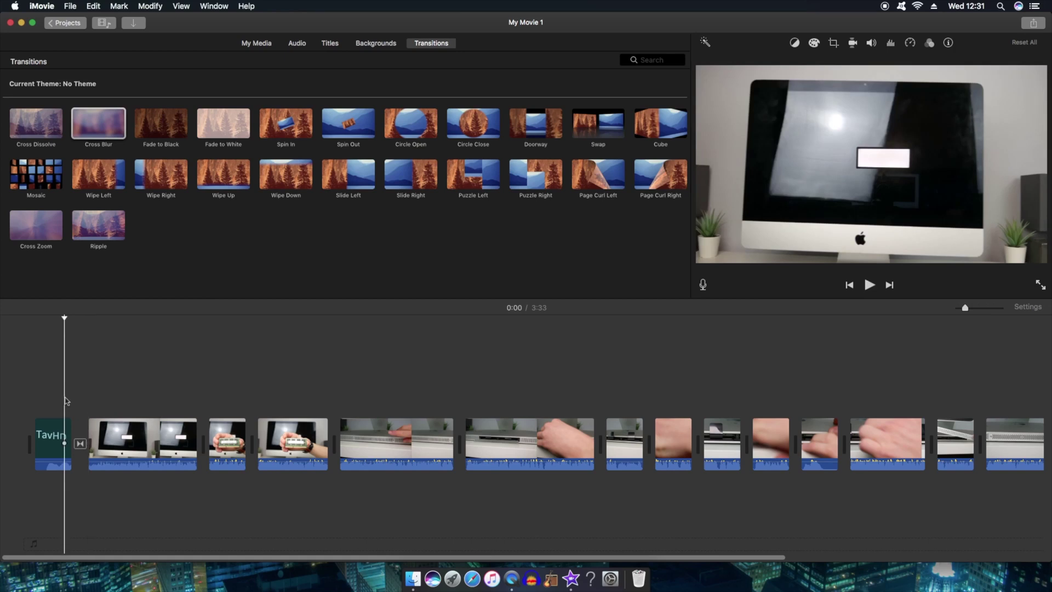
key(space)
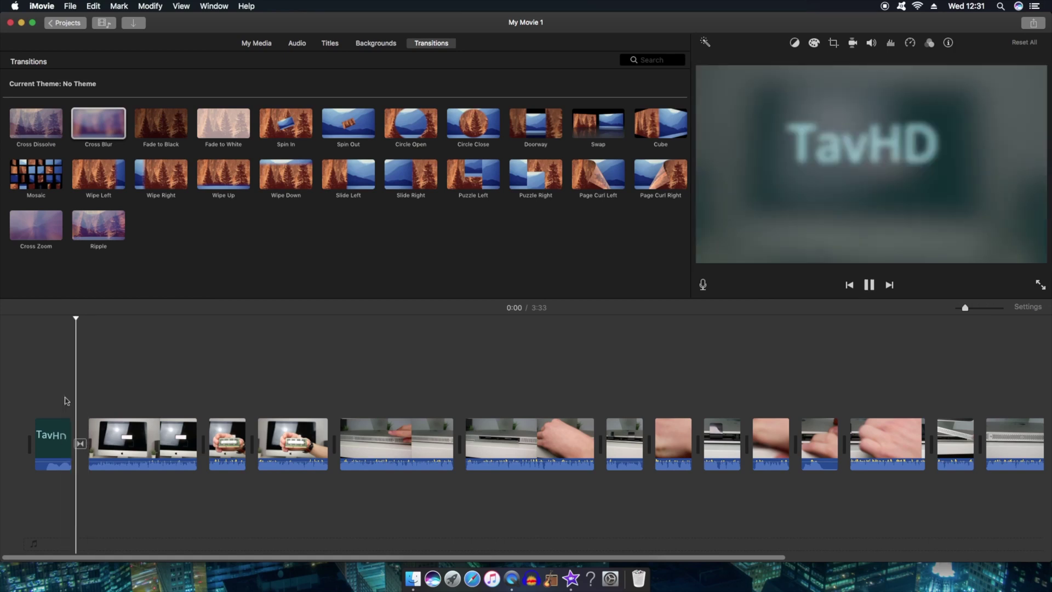
key(space)
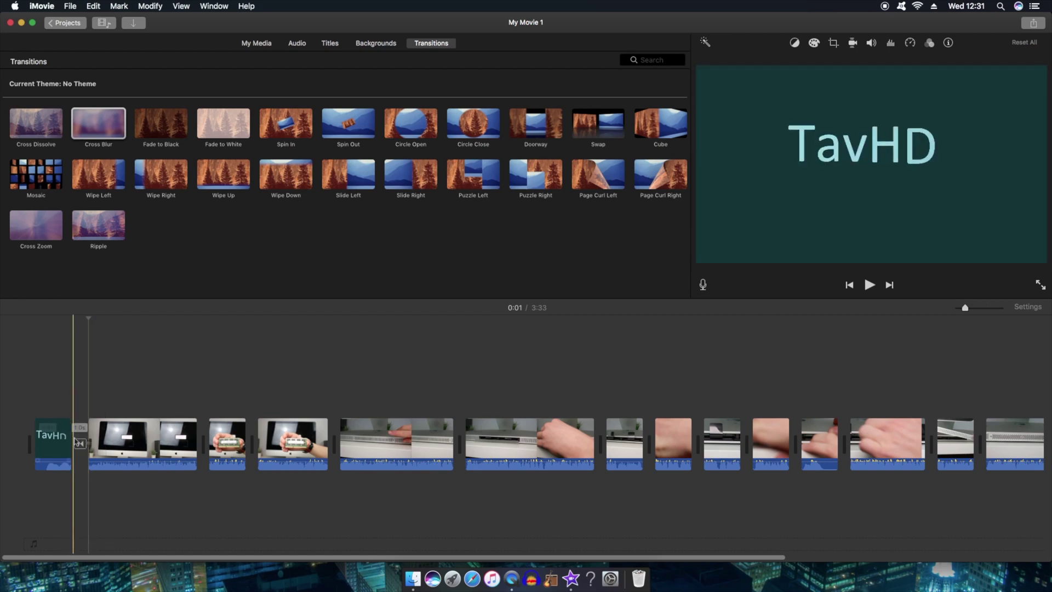
Add a Fade to Black transition after the last clip in the timeline and play the ending from about 3:31
drag(316, 558, 550, 560)
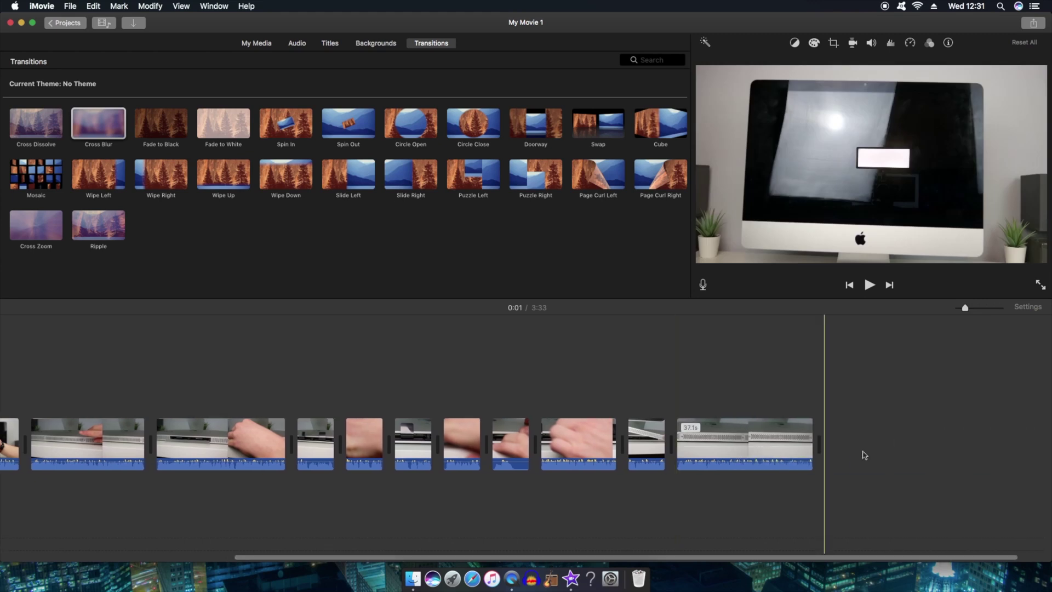
drag(151, 132, 819, 426)
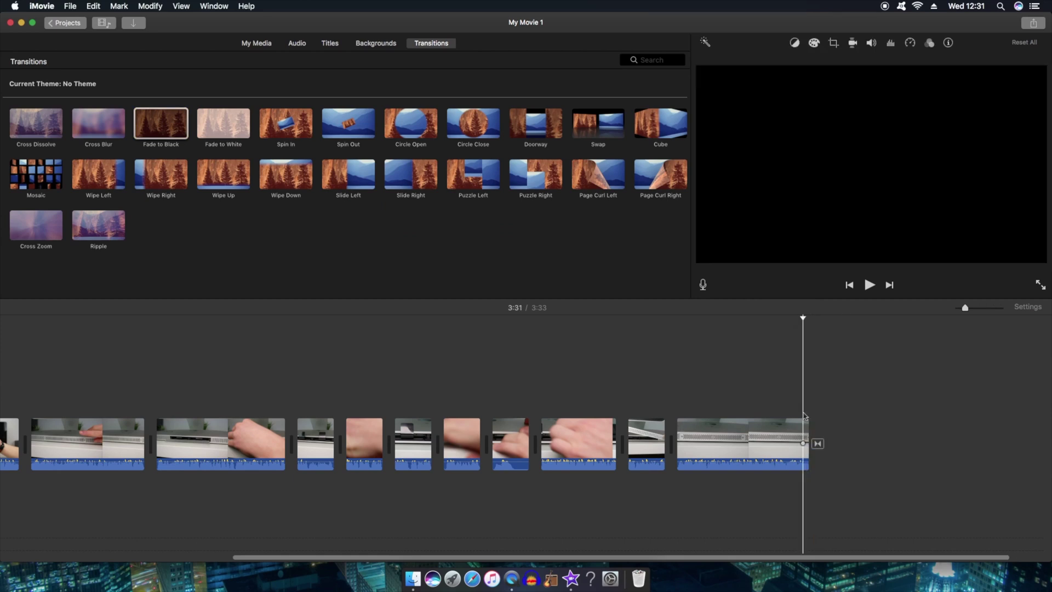
key(space)
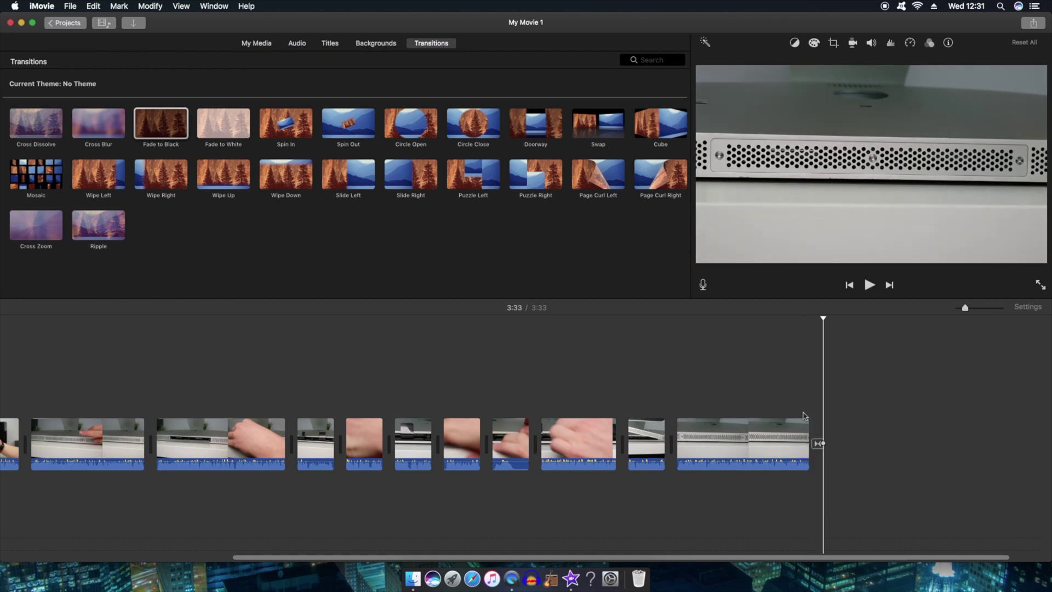
click(805, 366)
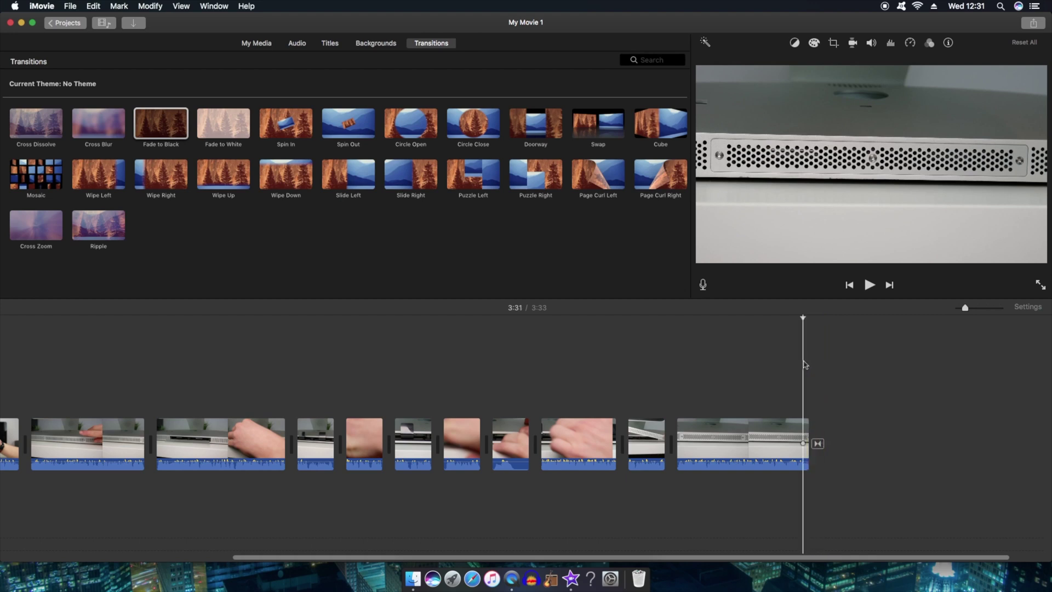
click(802, 445)
click(802, 433)
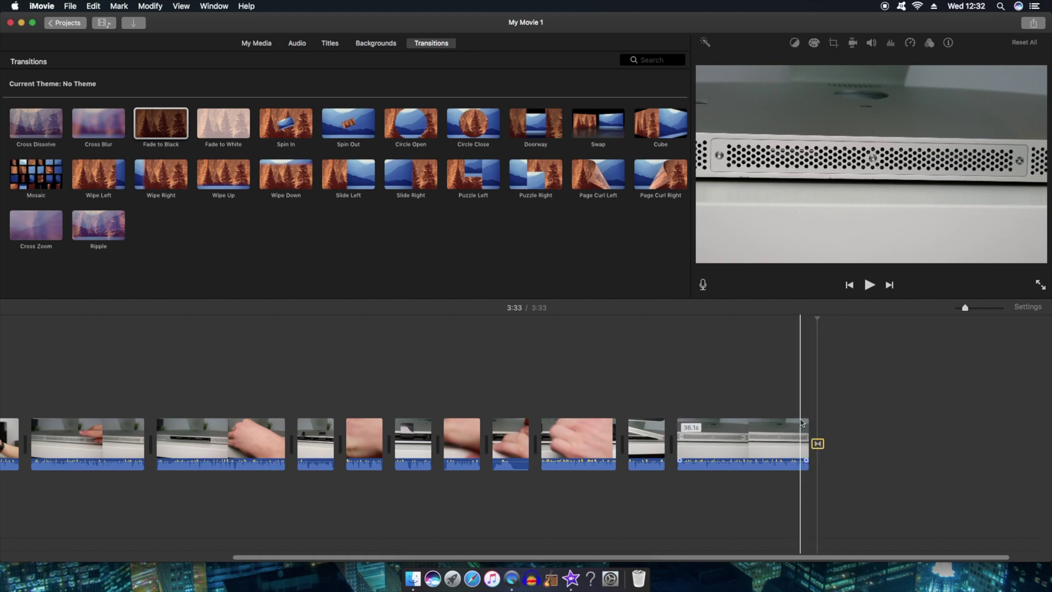
key(space)
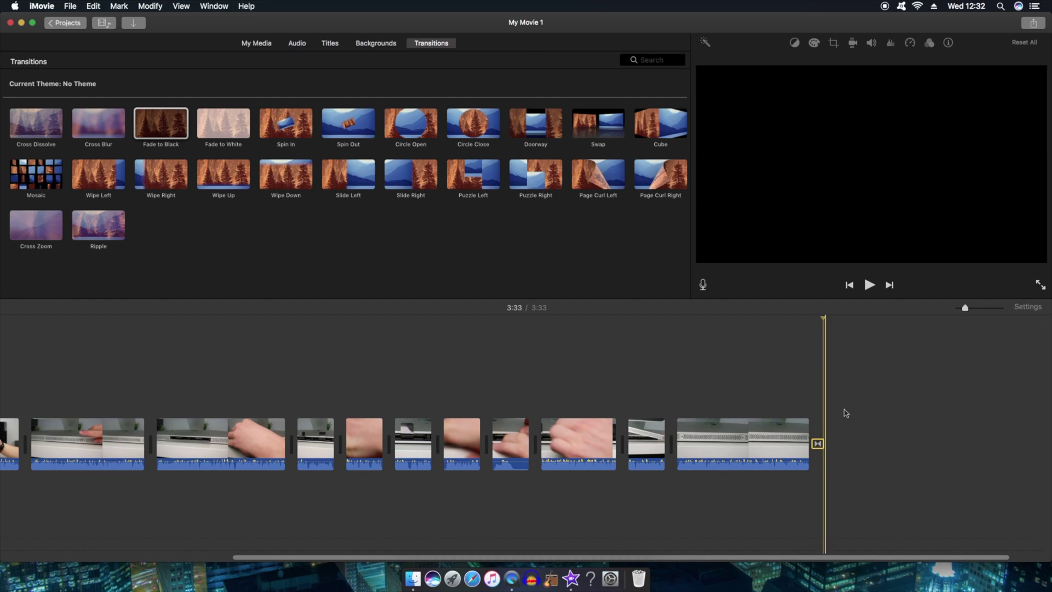
Look over the whole edited timeline from the TavHD intro to the closing fade, leaving nothing selected
scroll(843, 411, left, 5)
scroll(845, 410, right, 10)
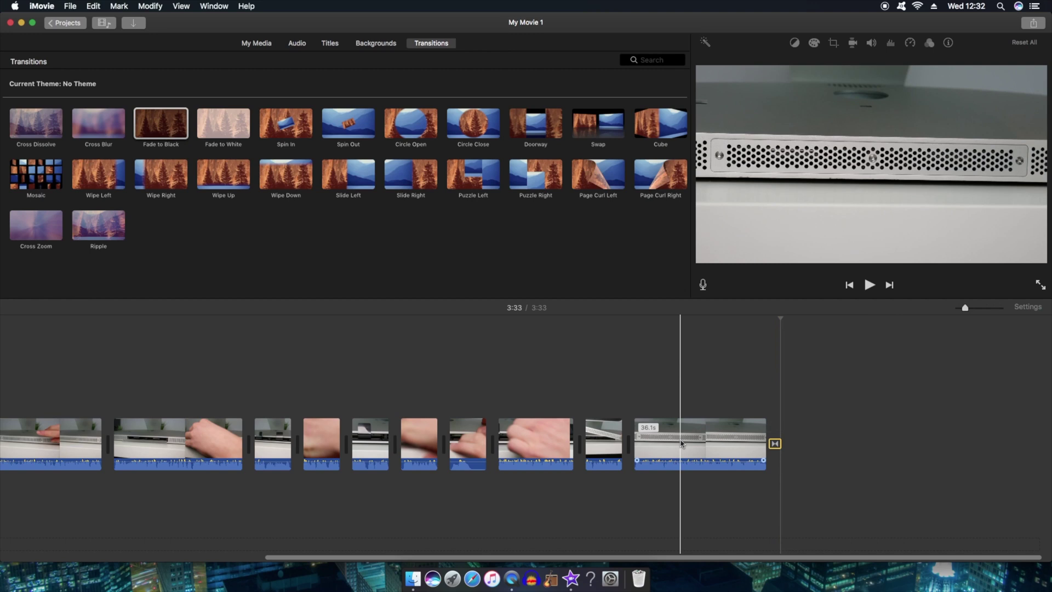
scroll(682, 443, left, 5)
scroll(681, 442, right, 5)
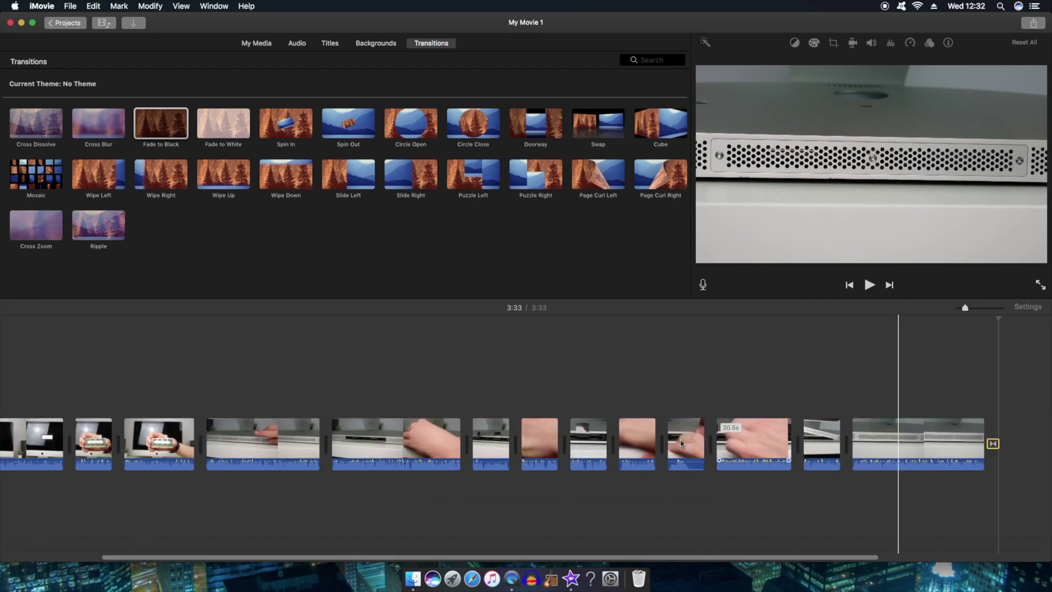
scroll(285, 493, left, 6)
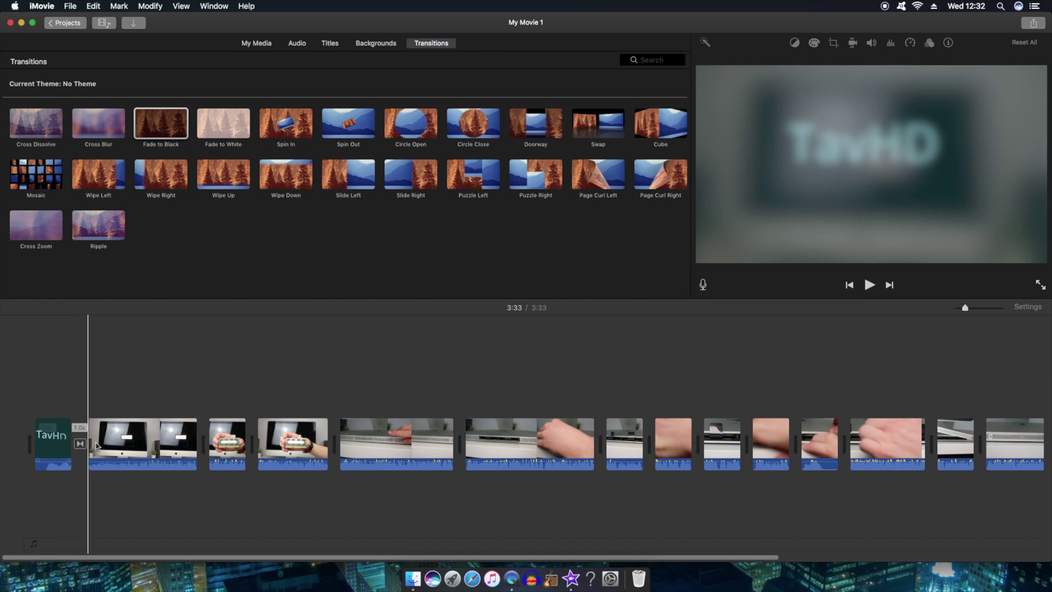
scroll(145, 443, right, 2)
scroll(145, 442, right, 6)
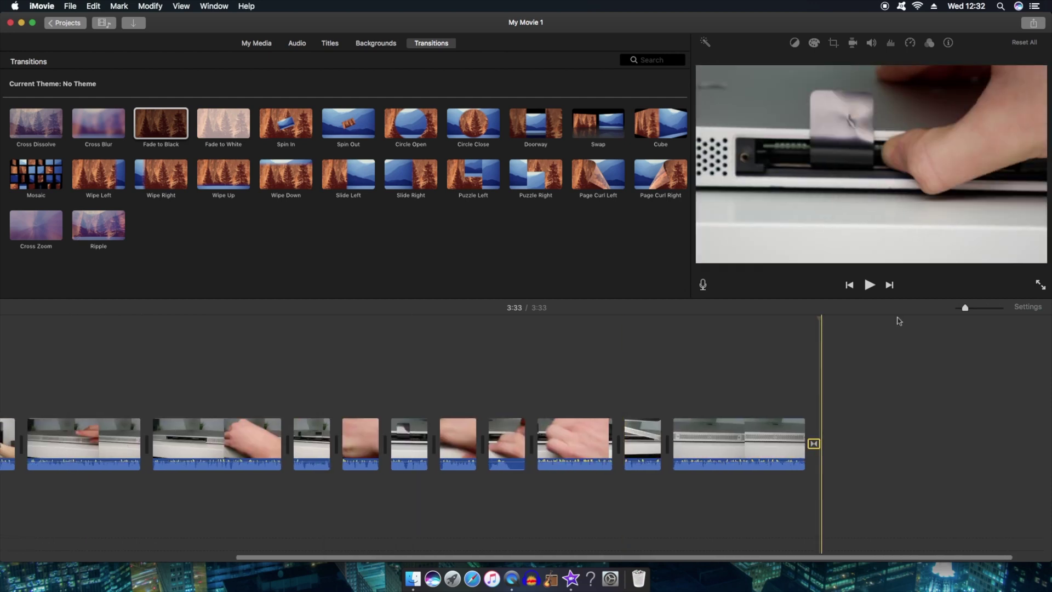
click(914, 332)
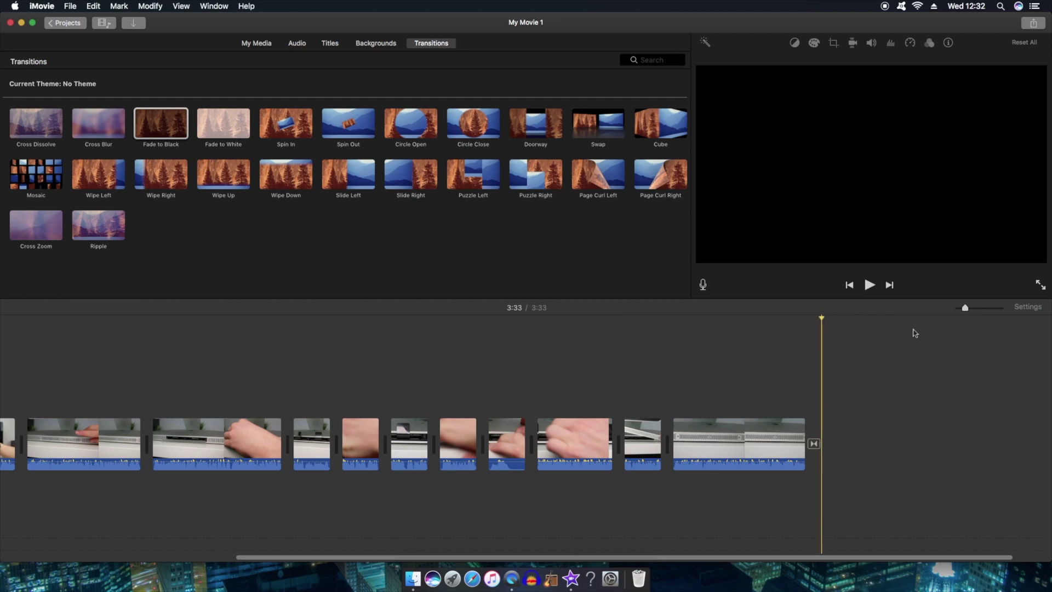
Start a file export of the movie and title it 2010 iMac RAM Install
click(1033, 23)
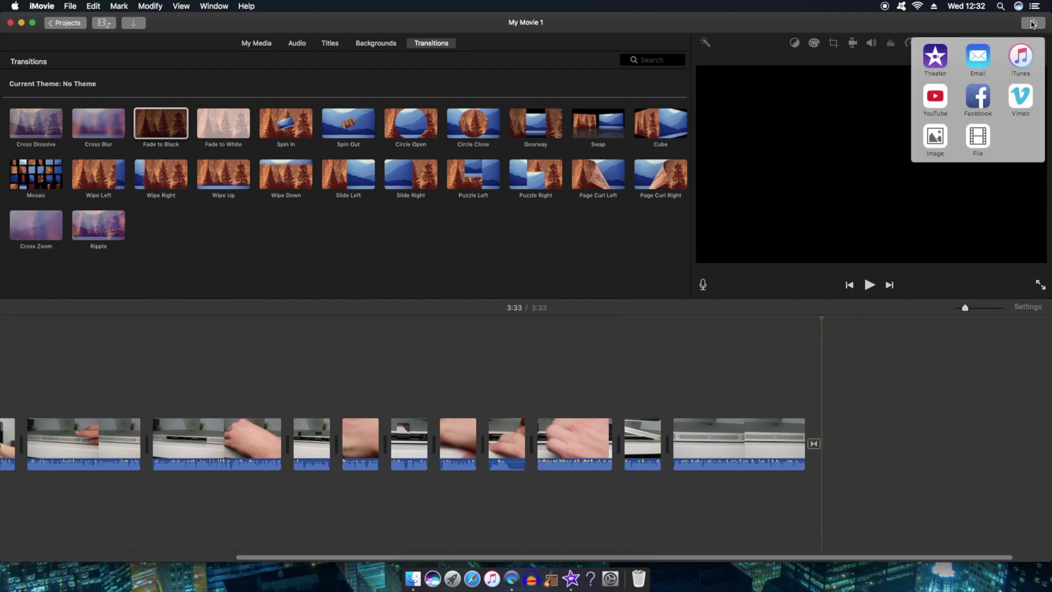
click(976, 145)
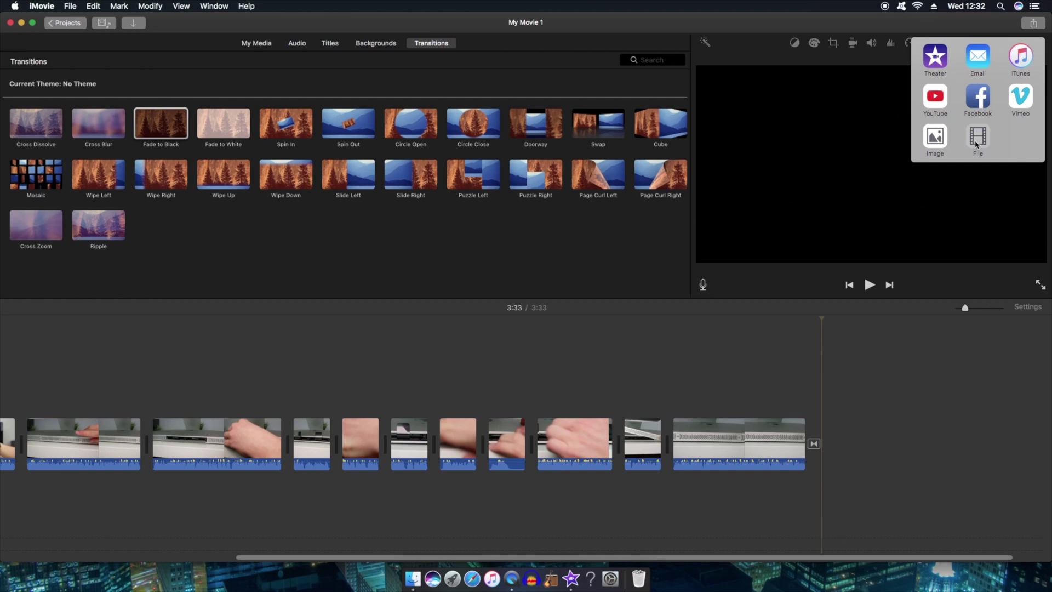
click(990, 145)
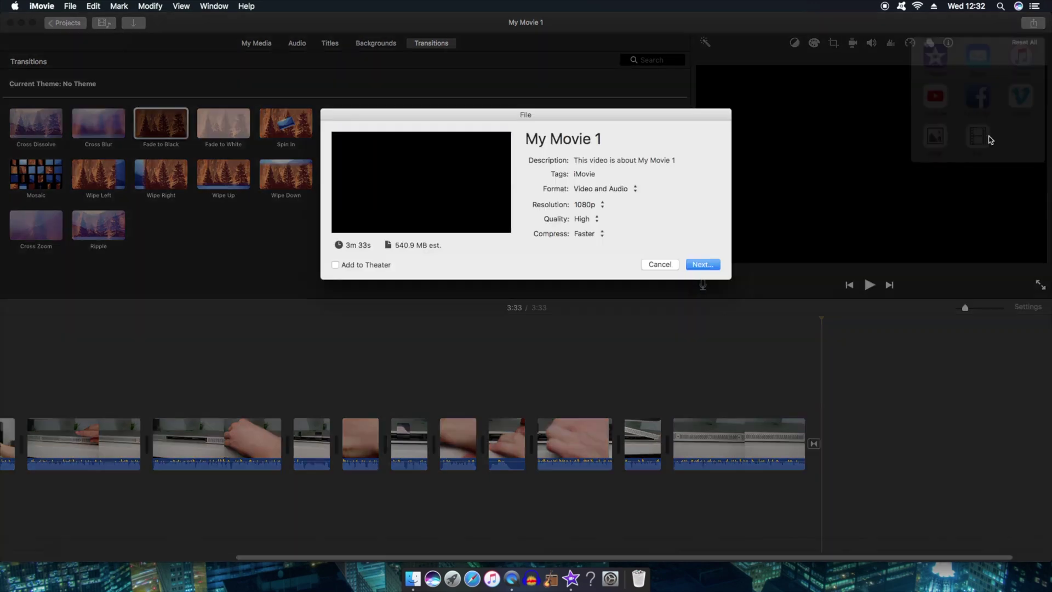
drag(601, 143, 491, 143)
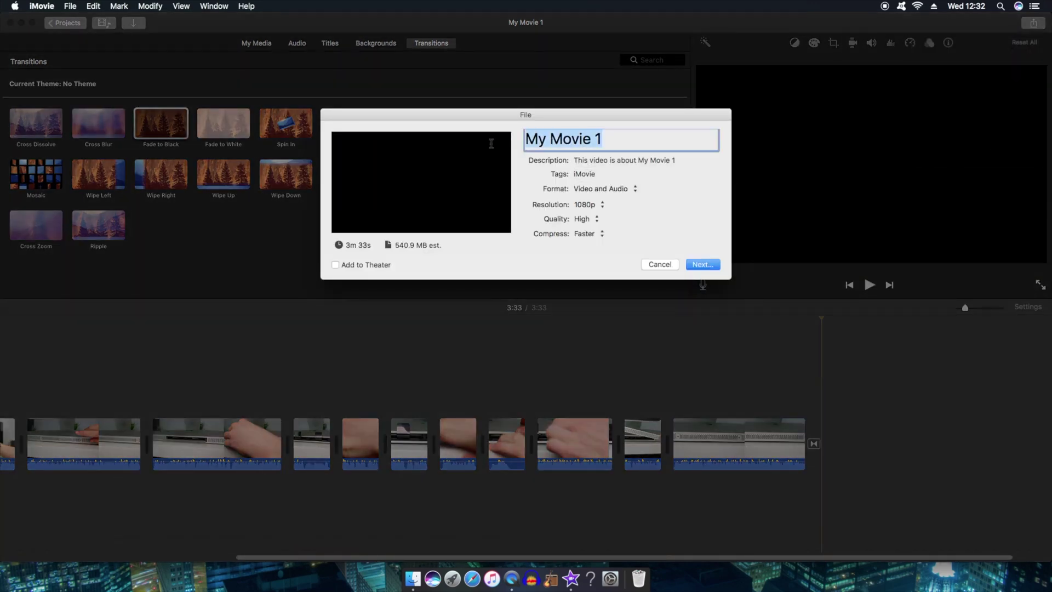
text(2010 iMac RAM Install)
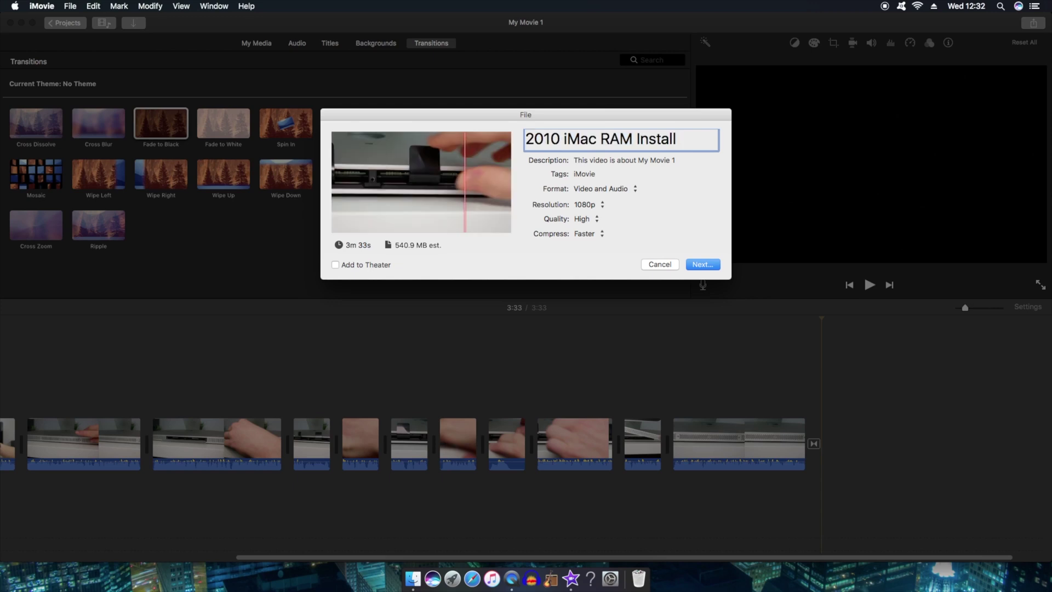
Check the export options, keeping the resolution at 1080p, quality at High and compression at Faster
click(590, 208)
click(590, 205)
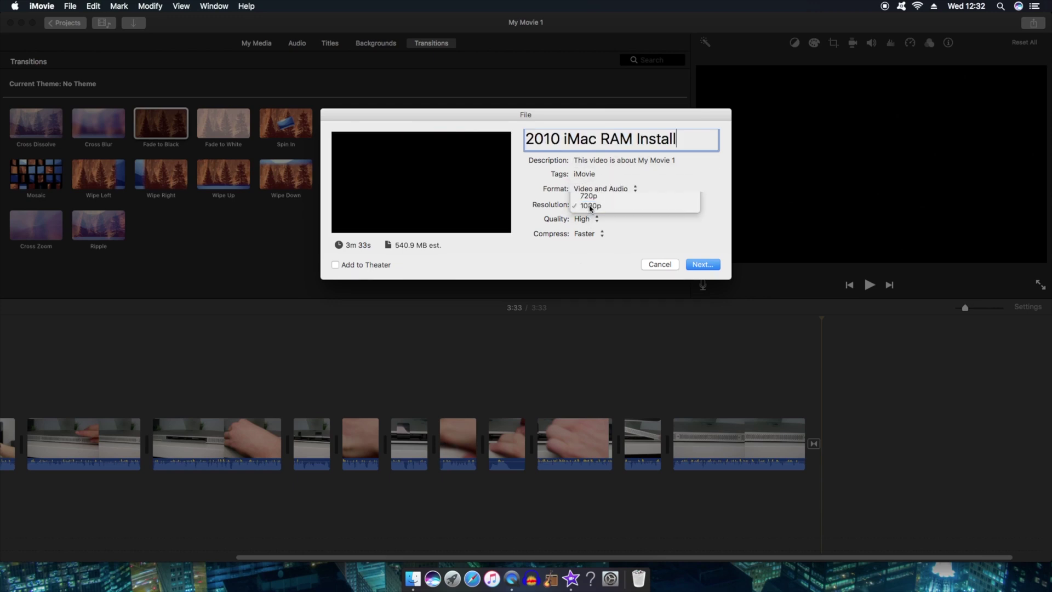
click(589, 222)
click(591, 222)
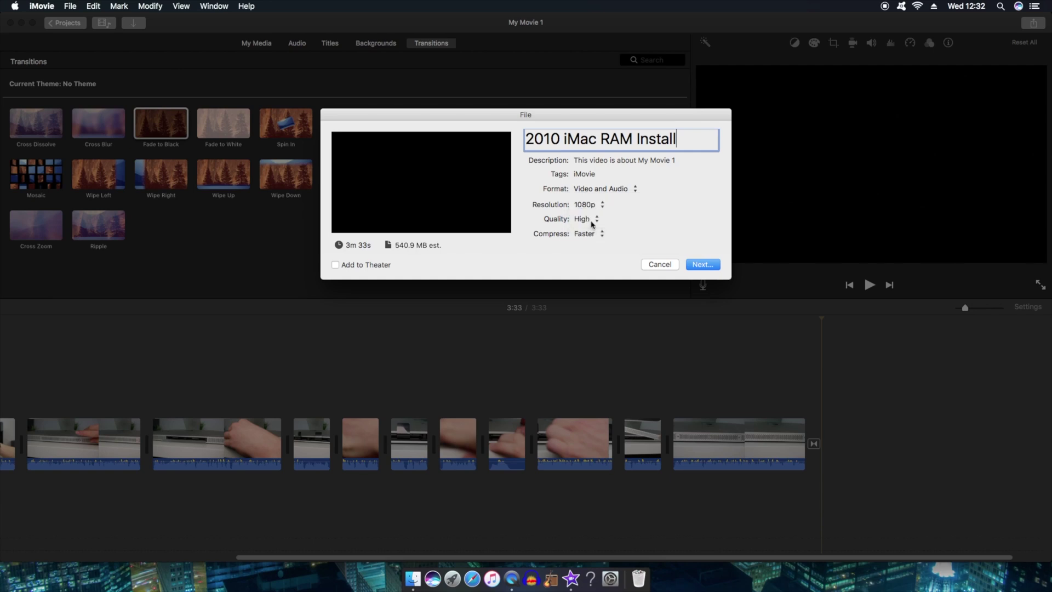
click(589, 237)
click(592, 237)
Save the exported movie to the Desktop as 2010 iMac RAM Install and dismiss the notification when the export finishes
click(715, 264)
click(703, 264)
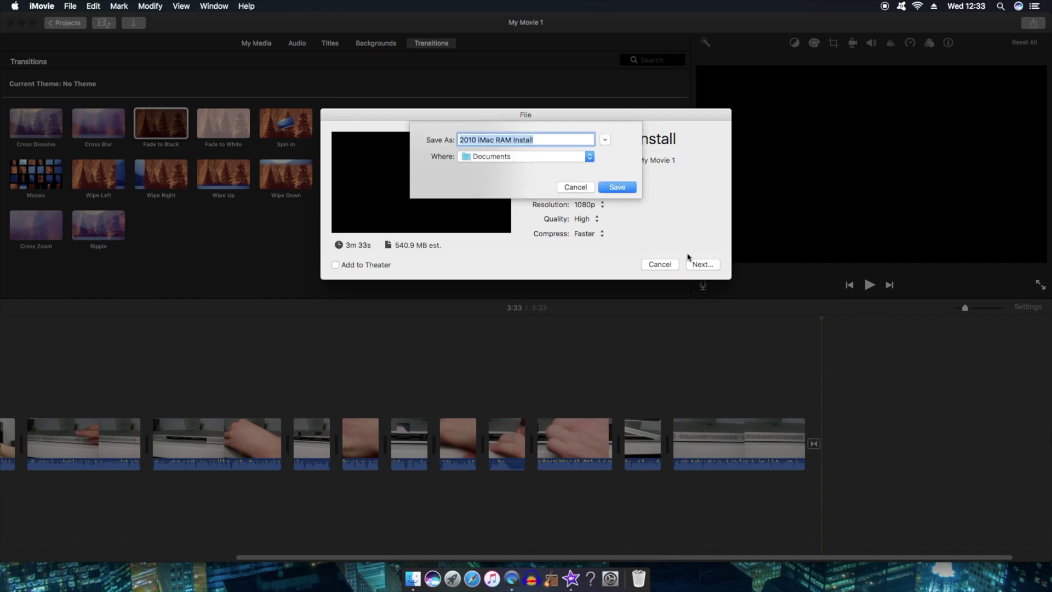
click(560, 160)
click(518, 245)
click(617, 188)
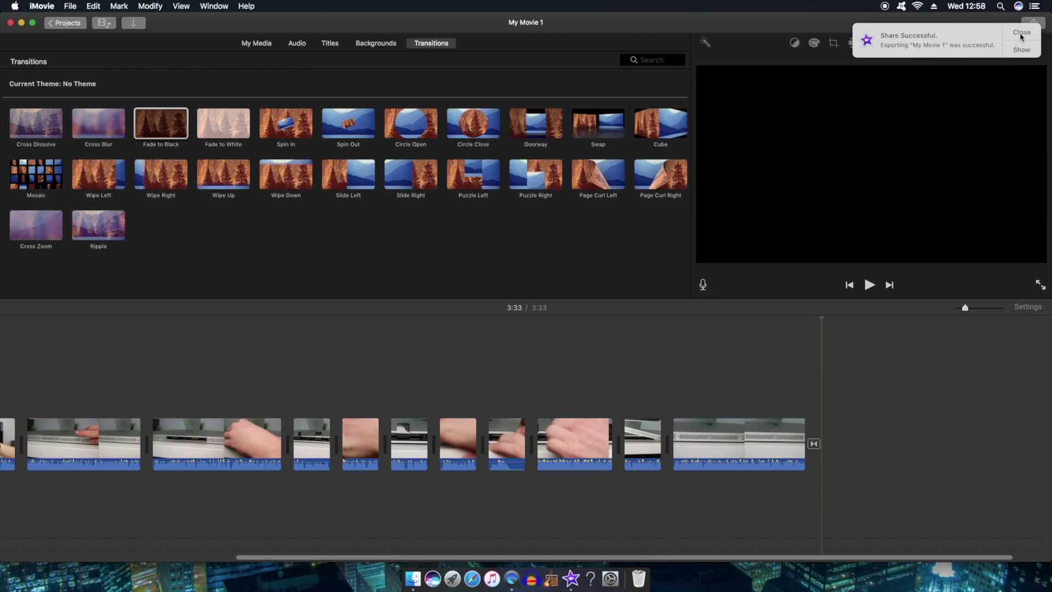
click(1020, 36)
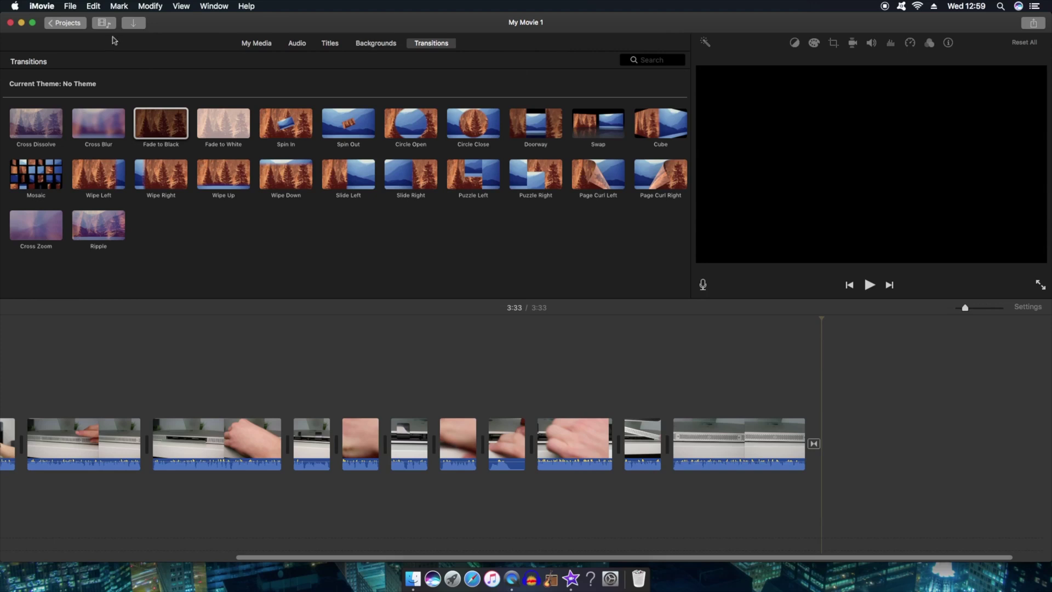
Clear the movie project and intro folder windows off the desktop, and move 2010 iMac RAM Install.mp4 away from the YouTube drive
click(22, 23)
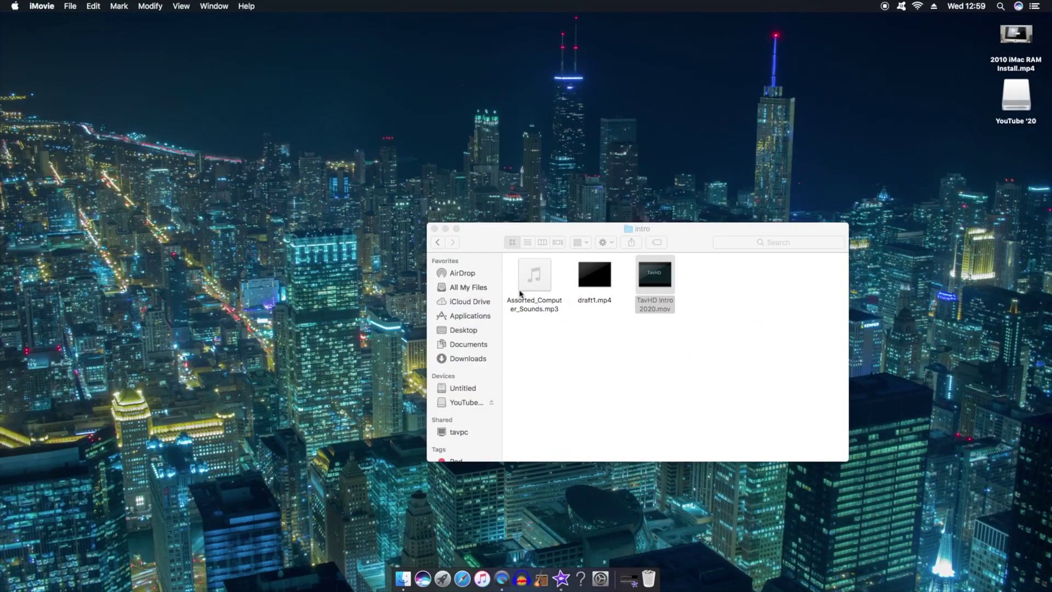
click(435, 229)
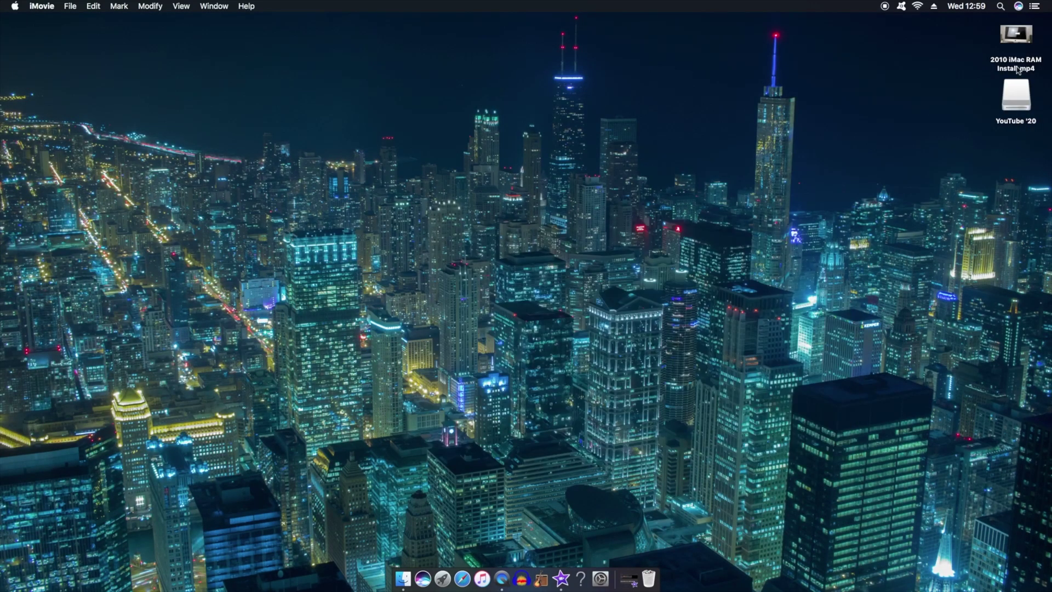
click(1017, 36)
drag(911, 96, 798, 132)
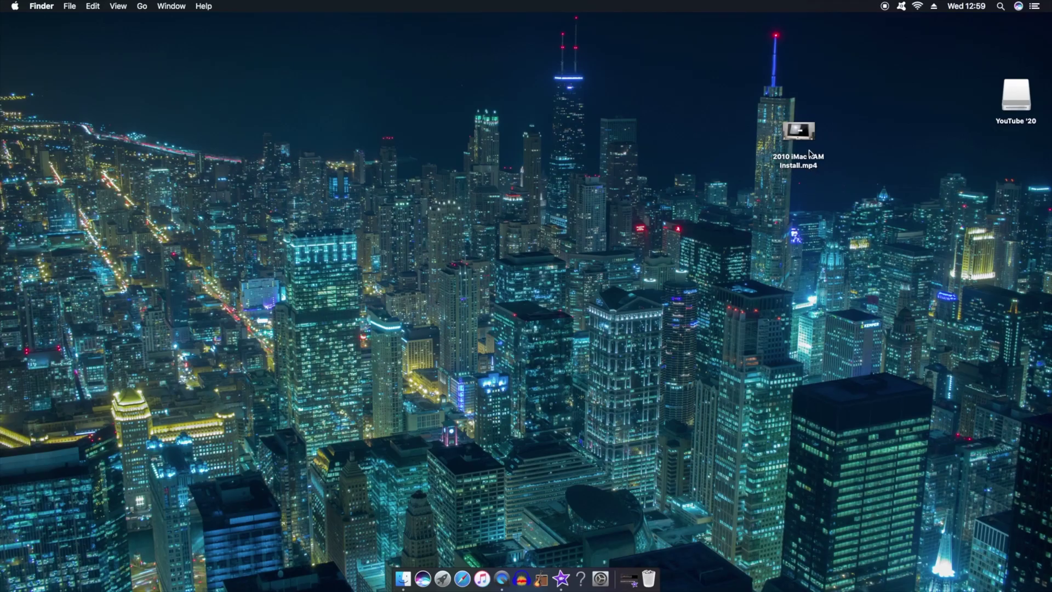
click(805, 162)
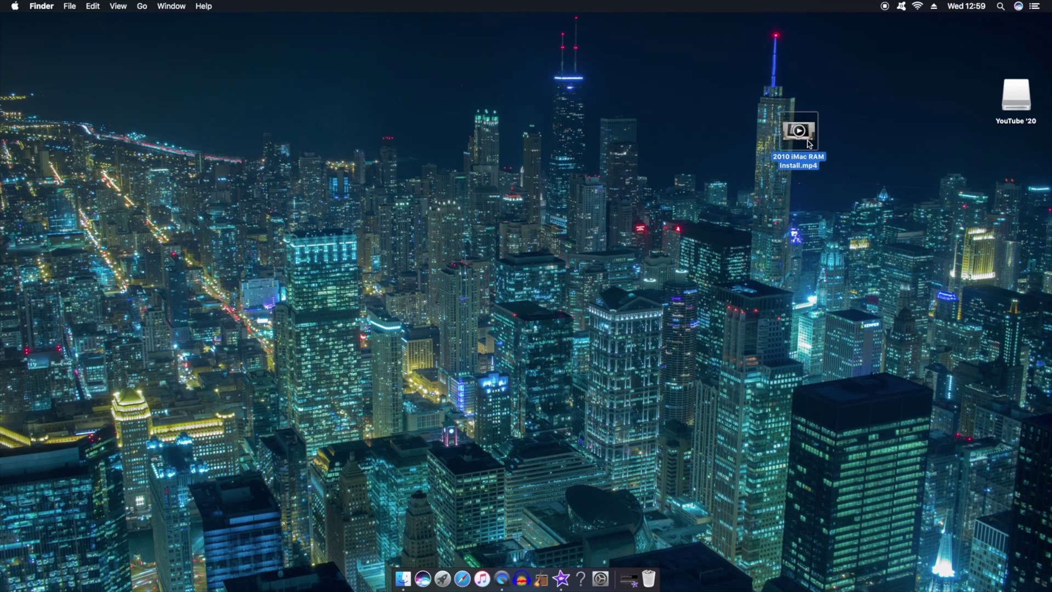
Open 2010 iMac RAM Install.mp4 in QuickTime Player and play its opening and its last seconds
double_click(809, 143)
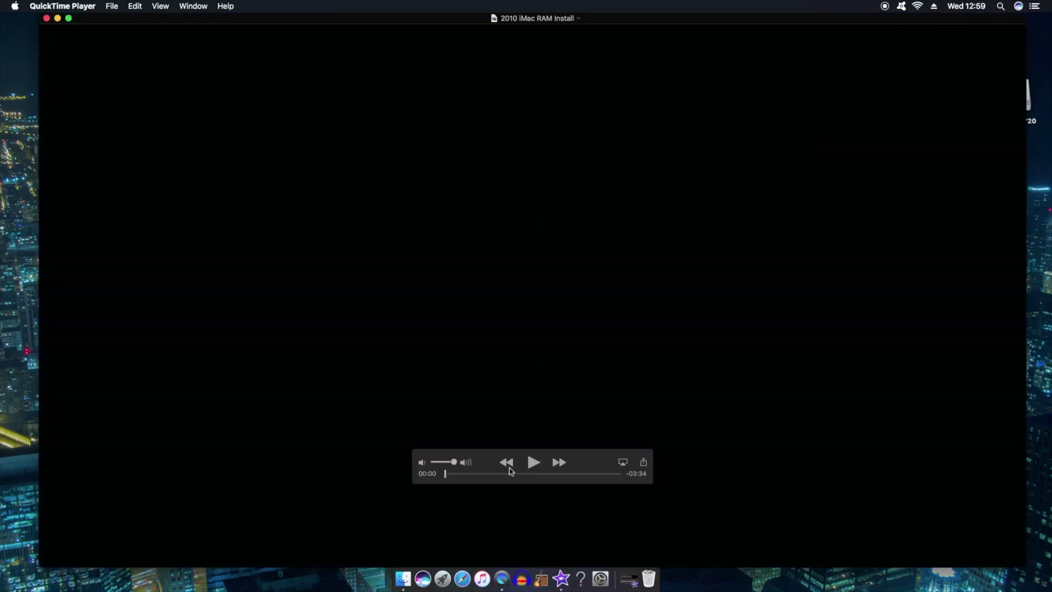
click(534, 463)
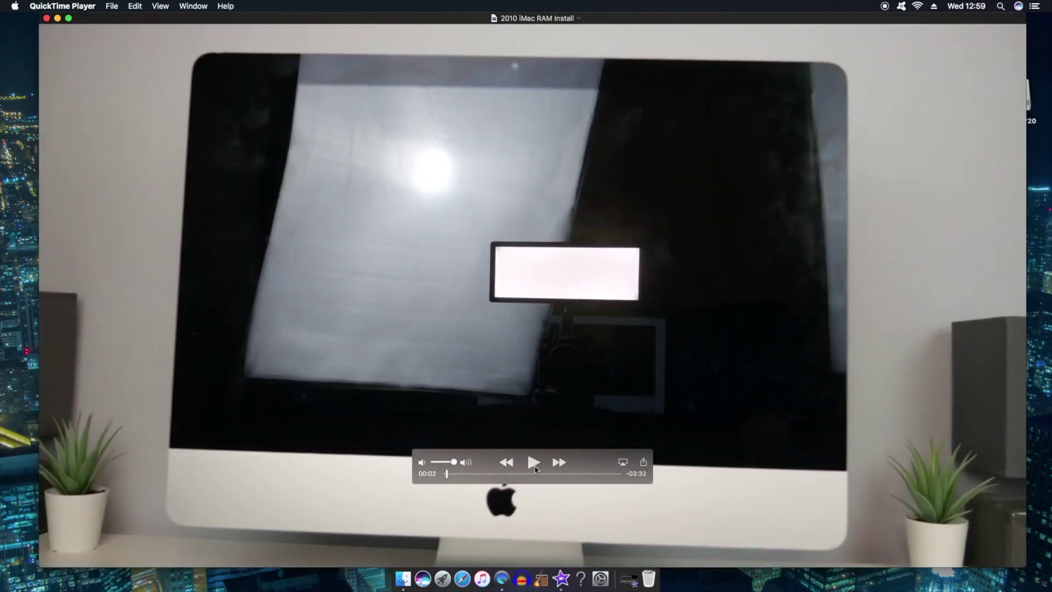
click(534, 463)
drag(447, 475, 617, 482)
click(533, 463)
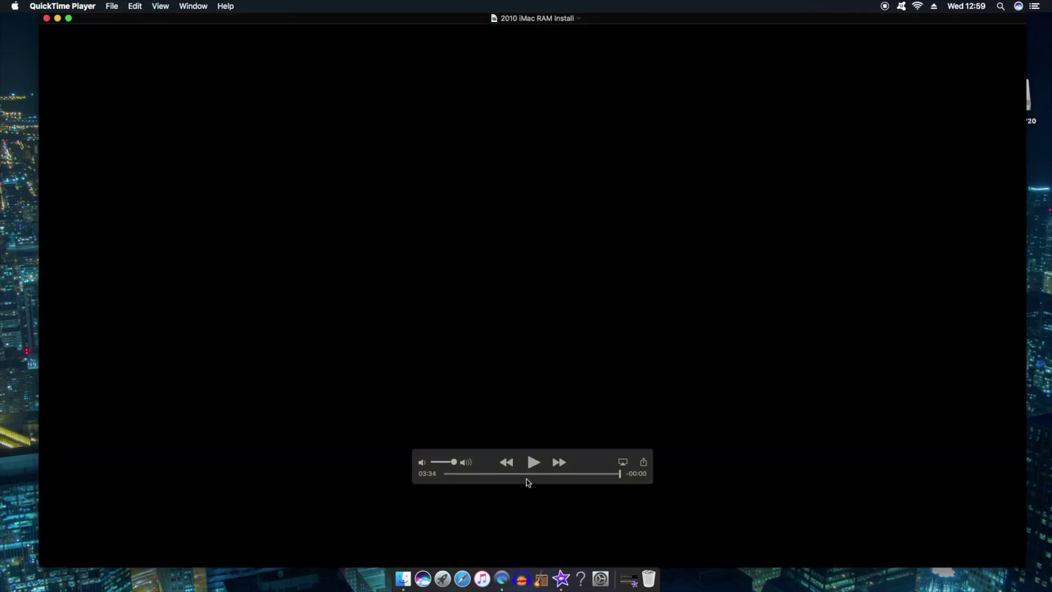
Spot-check the middle of the exported video around 1:29 and other points, and close the video
click(525, 475)
drag(525, 474, 518, 474)
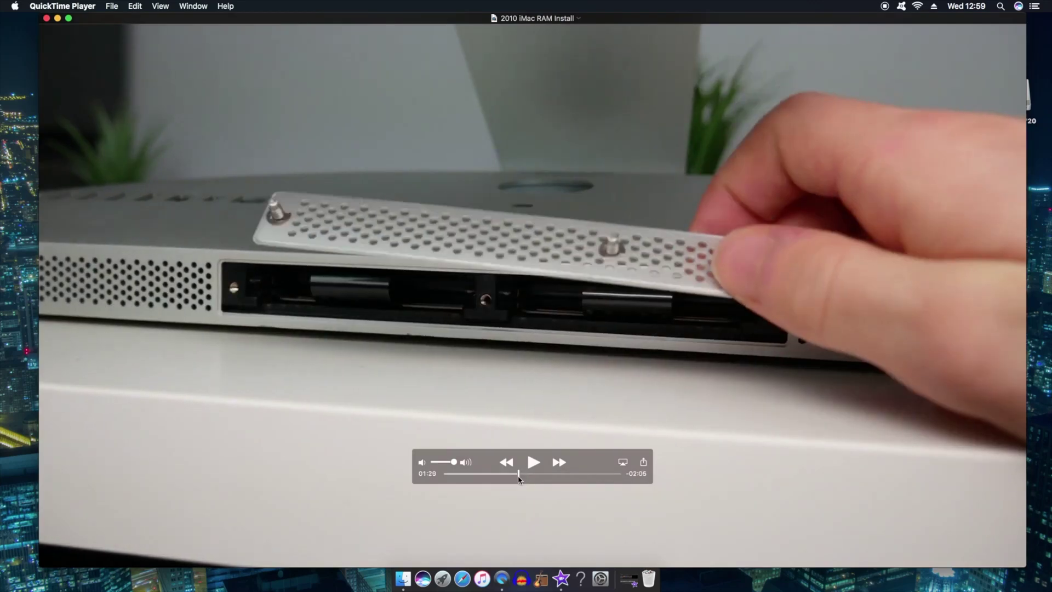
click(535, 462)
click(534, 462)
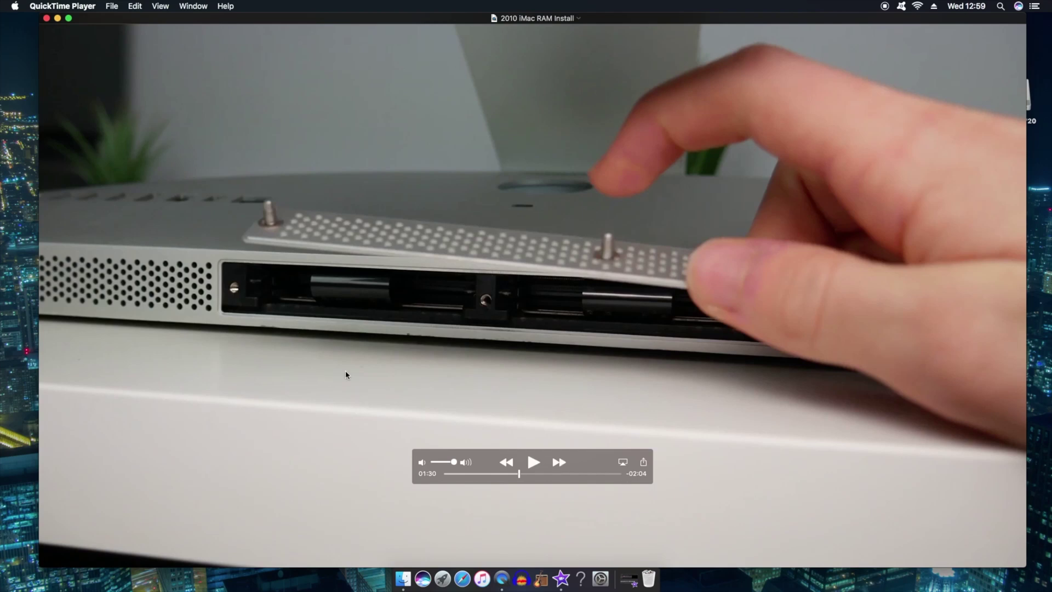
drag(481, 474, 526, 474)
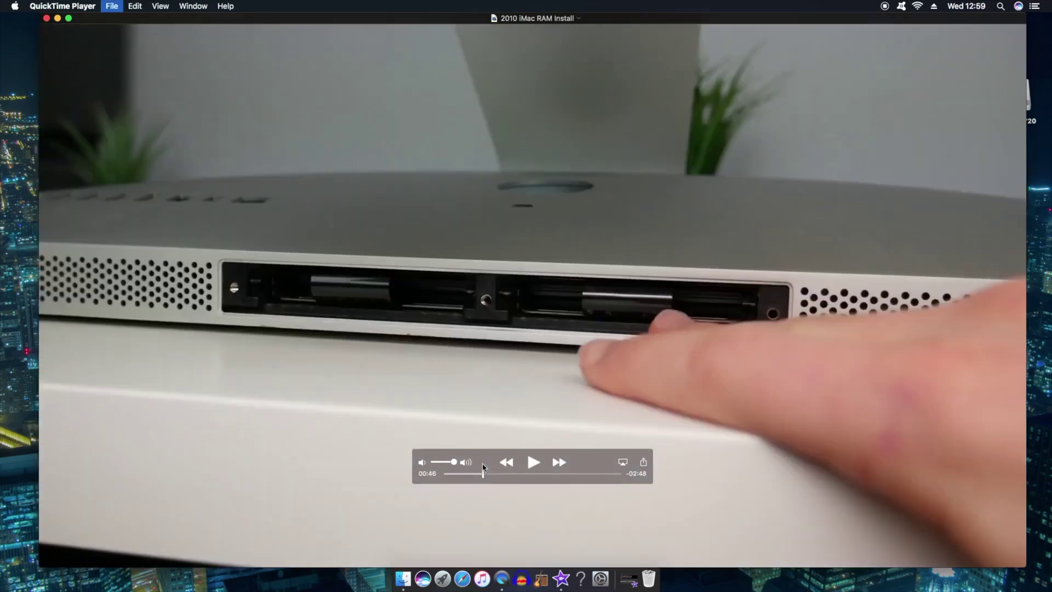
key(cmd+w)
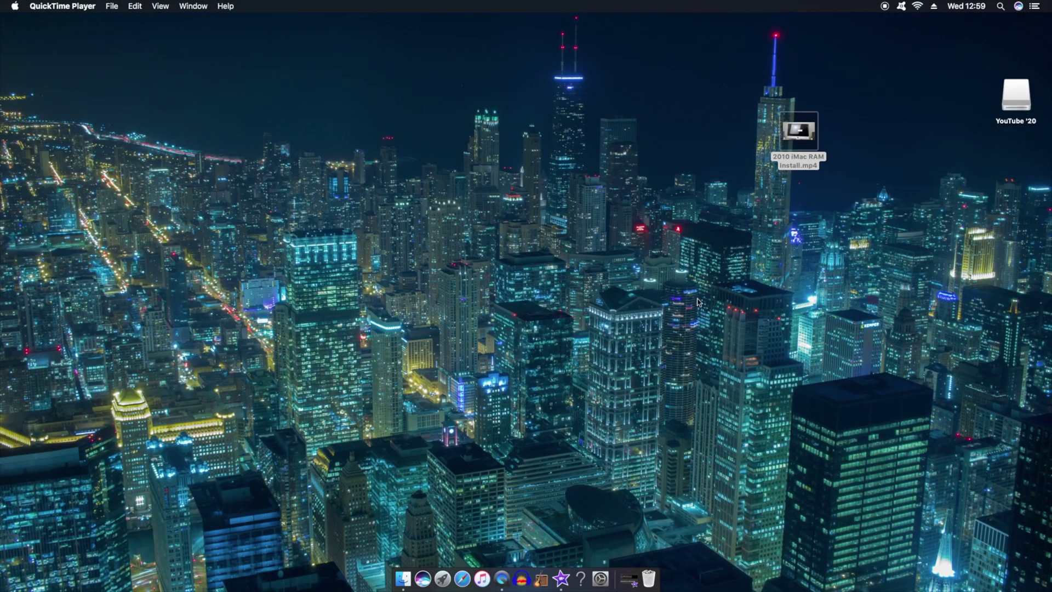
View the file information of 2010 iMac RAM Install.mp4, including its dimensions and codecs, and close the information window
click(803, 144)
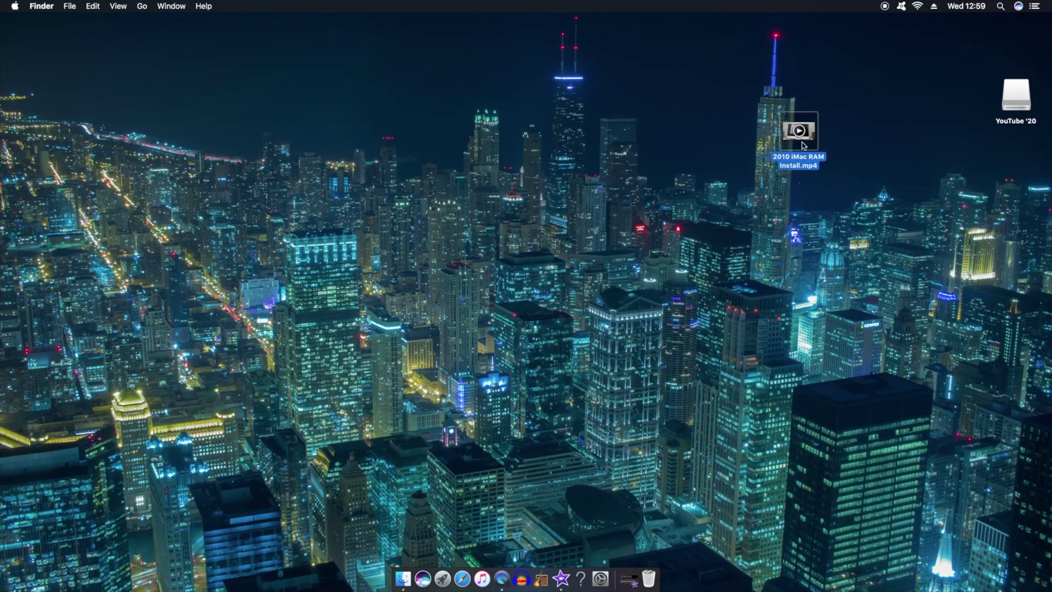
right_click(803, 145)
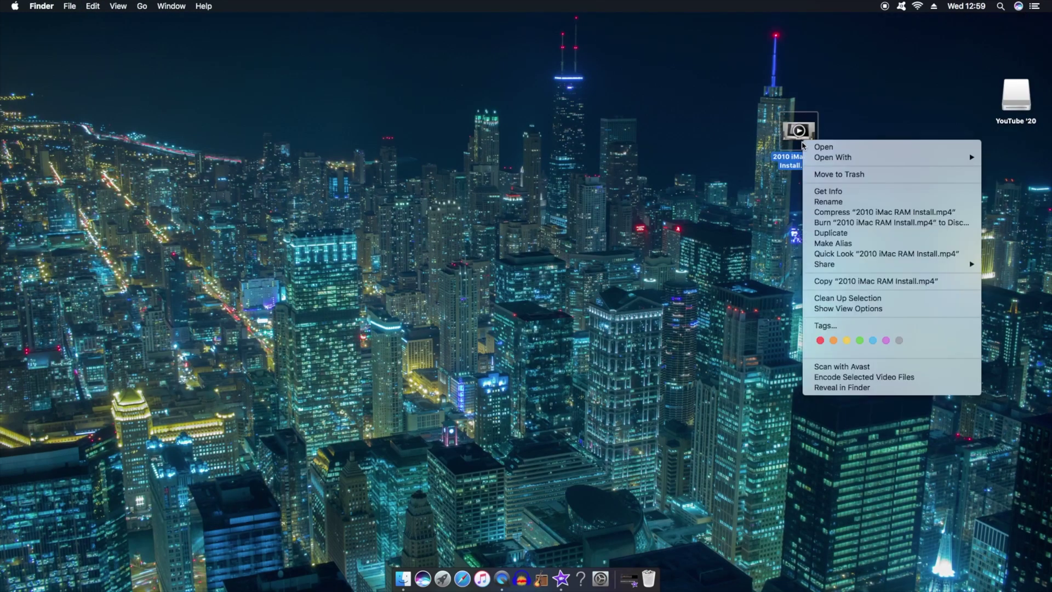
click(828, 191)
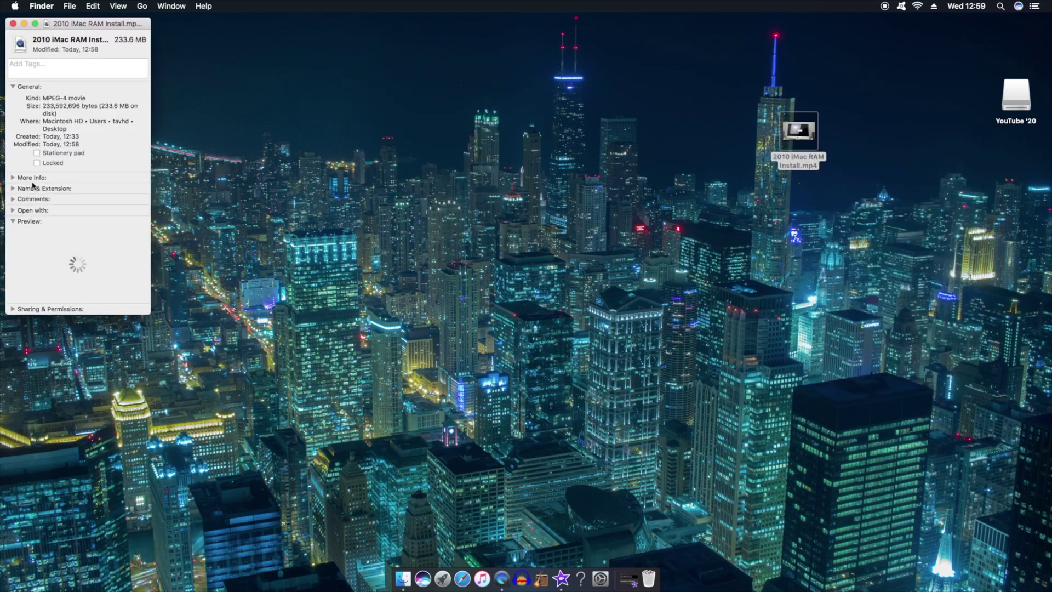
click(13, 178)
drag(86, 197, 60, 196)
click(109, 204)
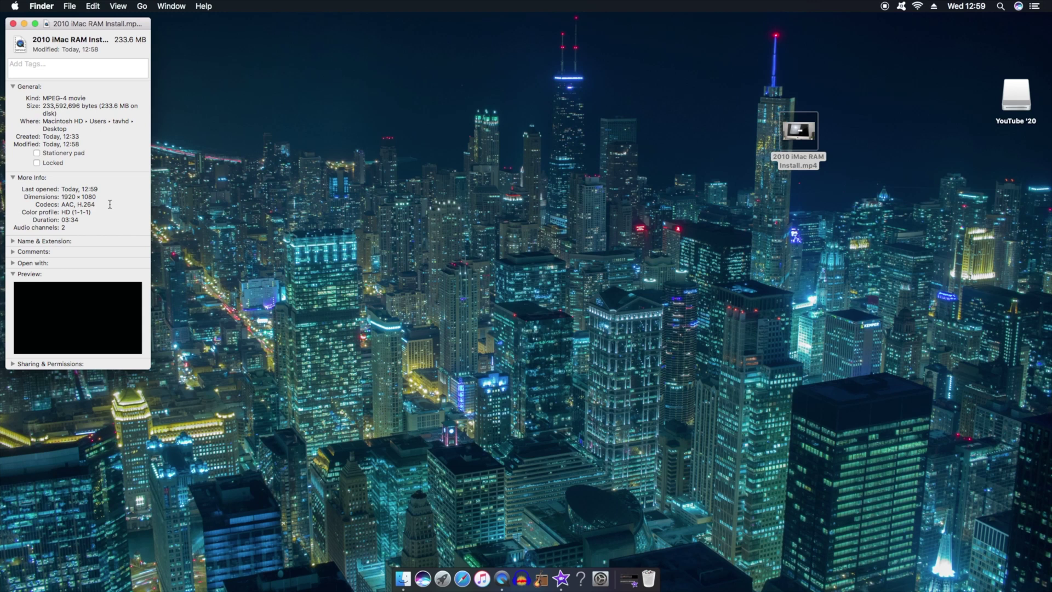
key(super+w)
click(742, 223)
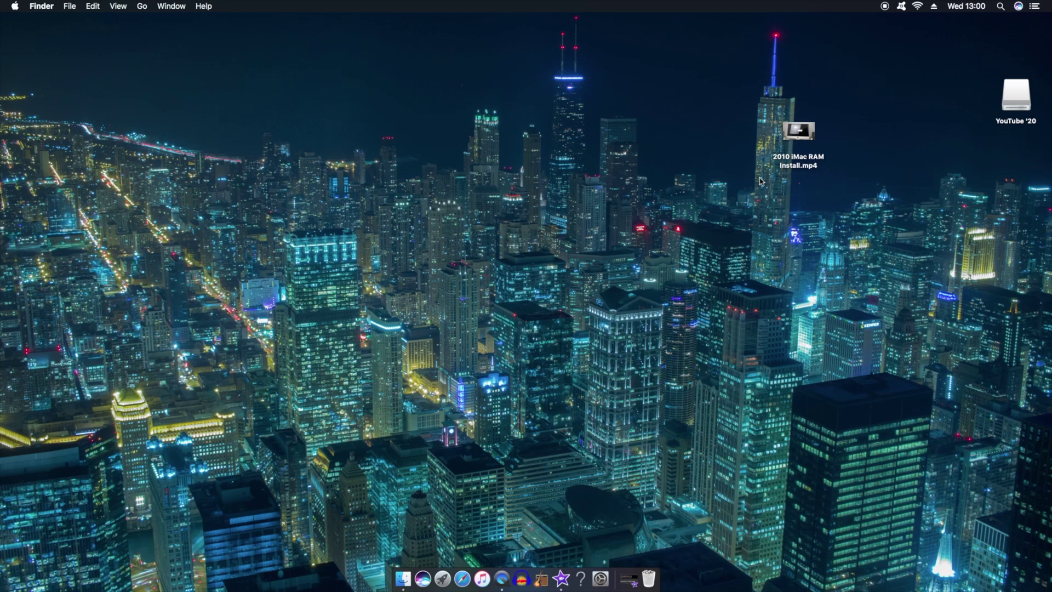
drag(856, 163, 668, 182)
click(737, 194)
drag(840, 129, 745, 178)
click(776, 185)
drag(819, 181, 767, 91)
click(769, 95)
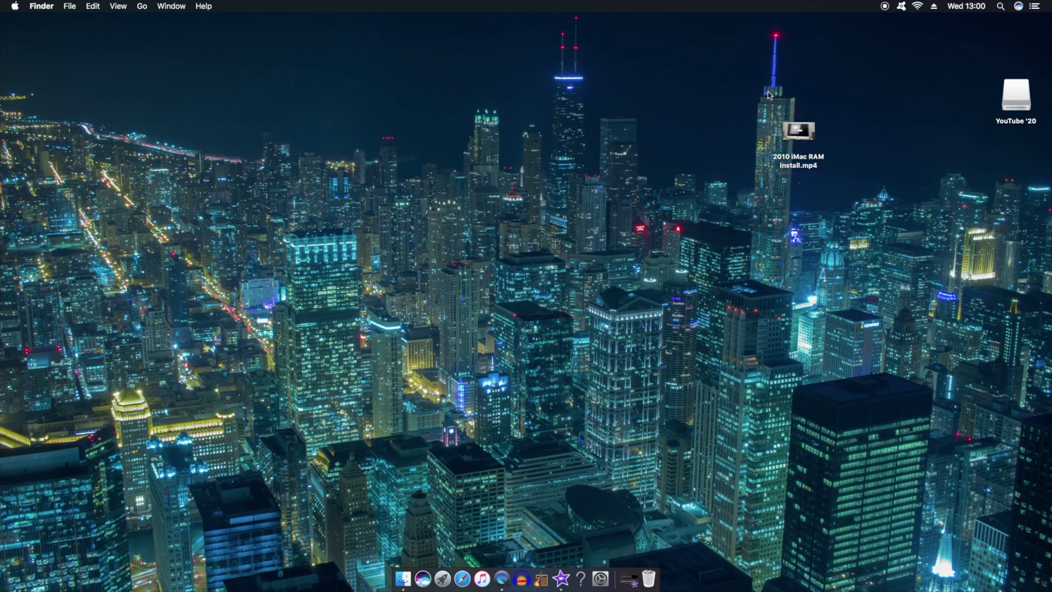